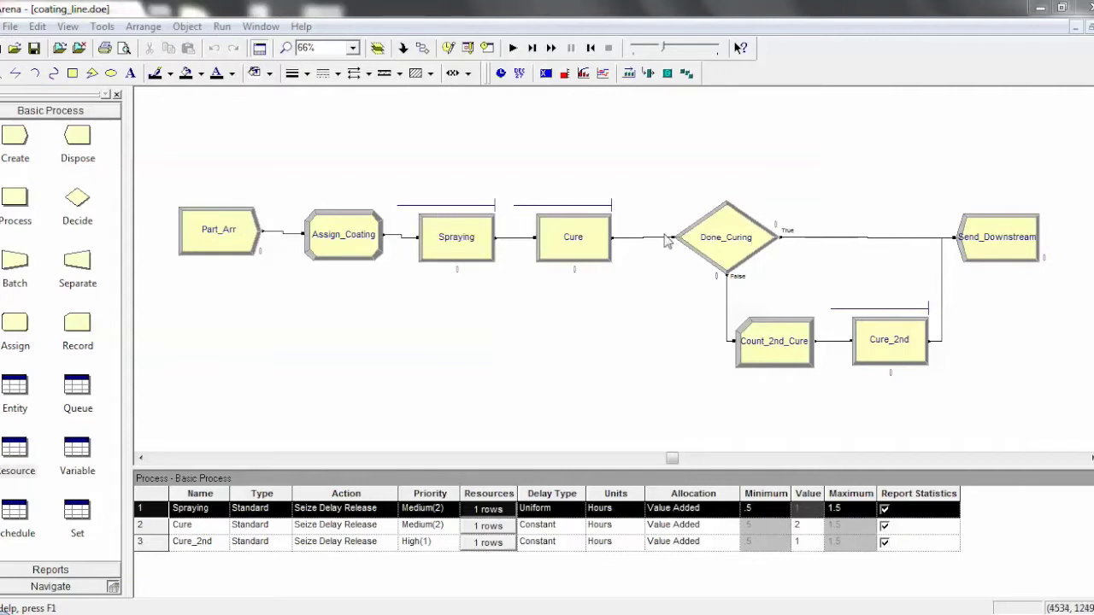
Open Part_Arr's Create settings, showing Random (Expo) arrivals every 1.25 hours of Part entities.
{"action": "double_click", "coordinate": [217, 248]}
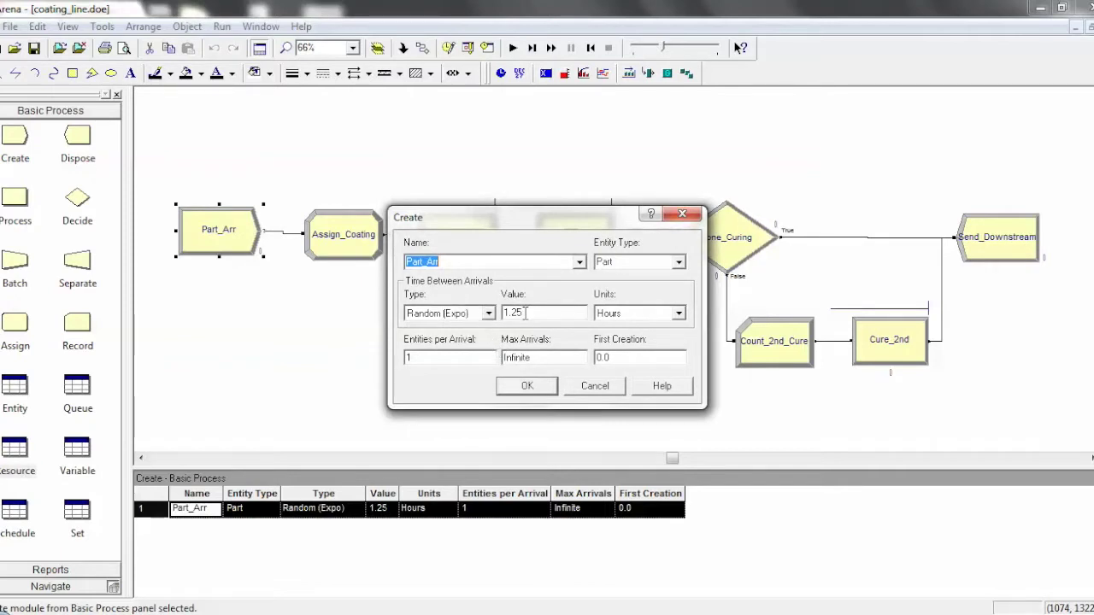
Close Part_Arr and review Assign_Coating's DISC-distributed Coating attribute assignment without changes.
{"action": "left_click", "coordinate": [524, 313]}
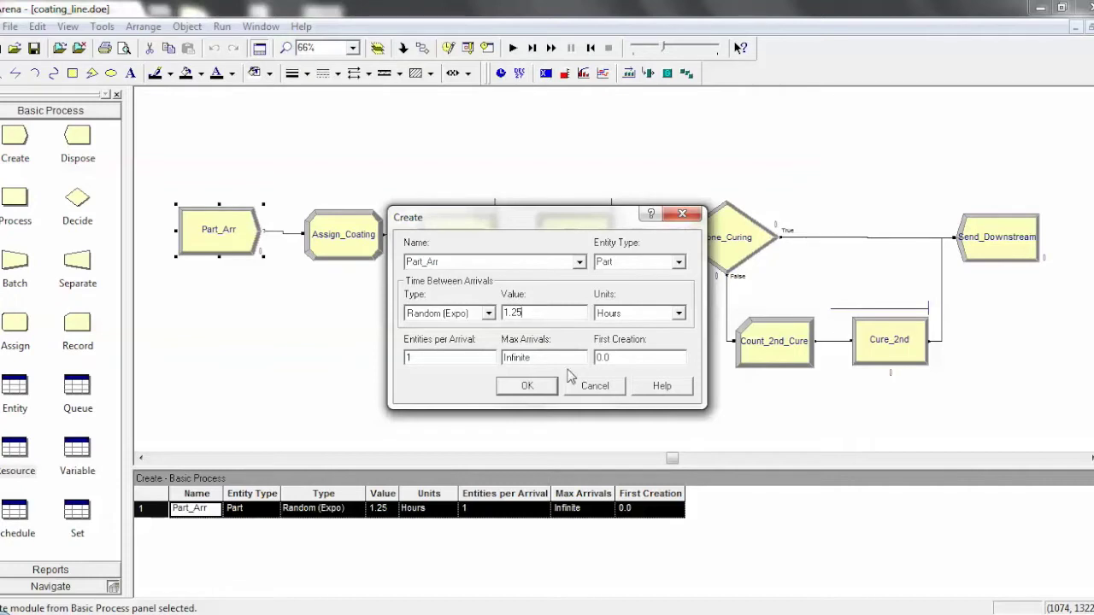
{"action": "left_click", "coordinate": [527, 386]}
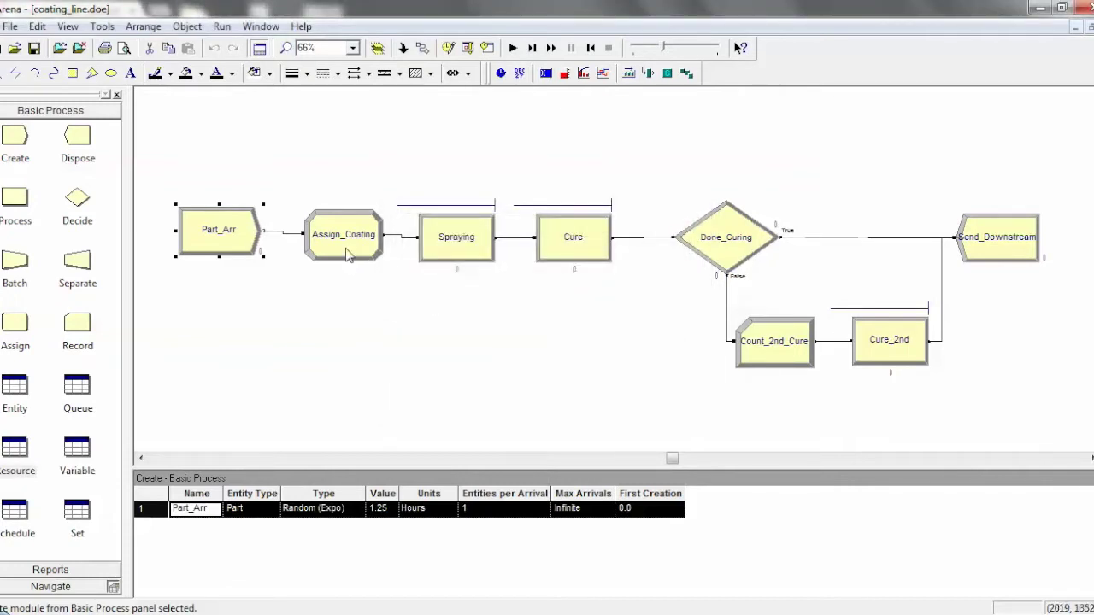
{"action": "left_click", "coordinate": [346, 250]}
{"action": "double_click", "coordinate": [346, 250]}
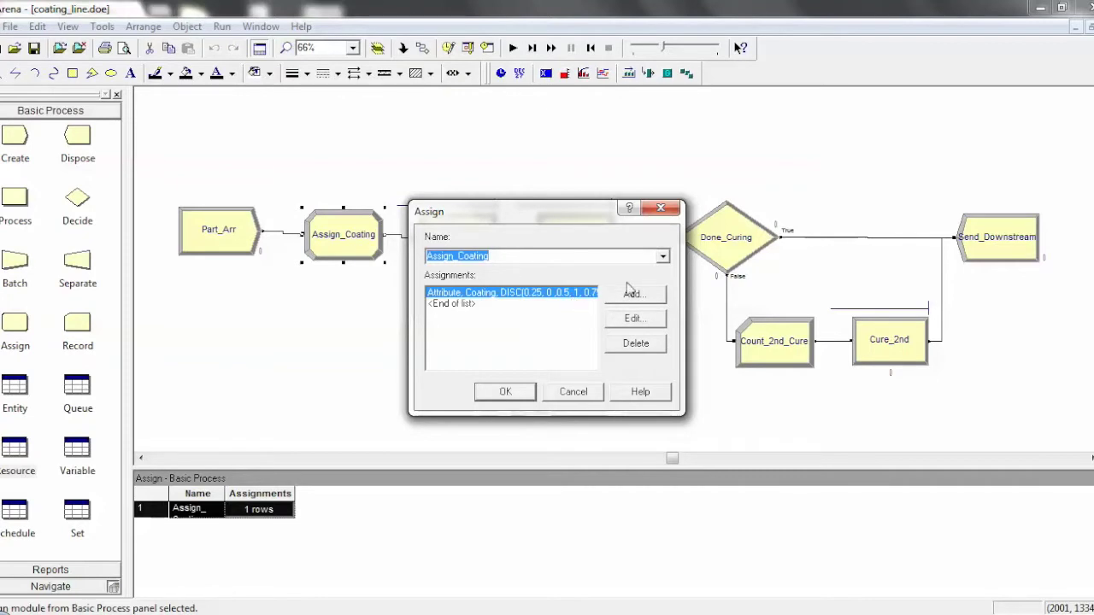
{"action": "left_click", "coordinate": [505, 393]}
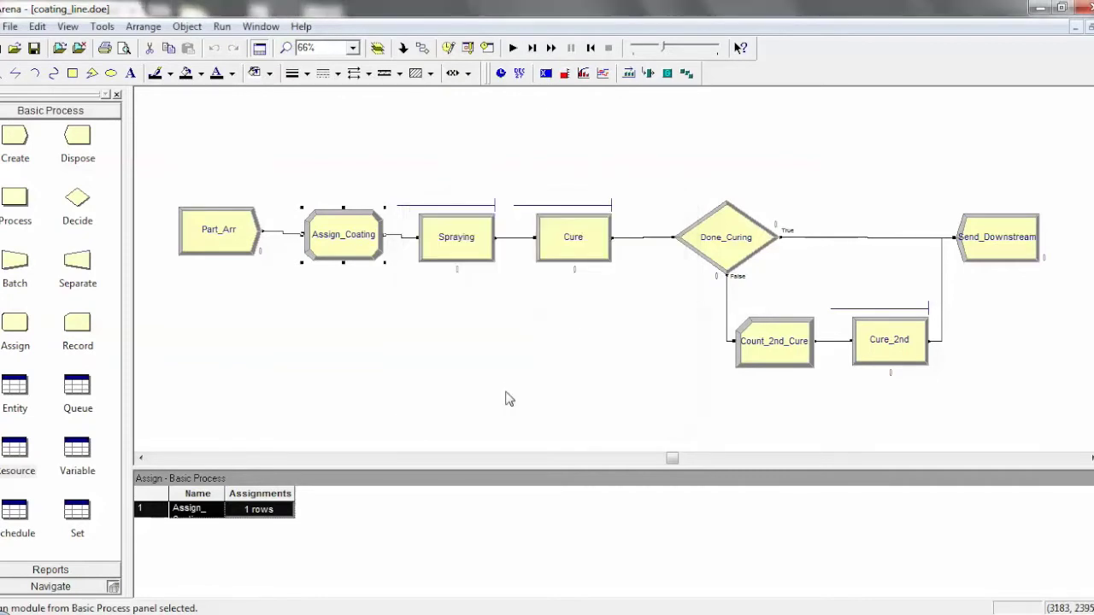
Review Spraying as Seize Delay Release on Sprayer with a Uniform 0.5–1.5 hour delay.
{"action": "double_click", "coordinate": [467, 254]}
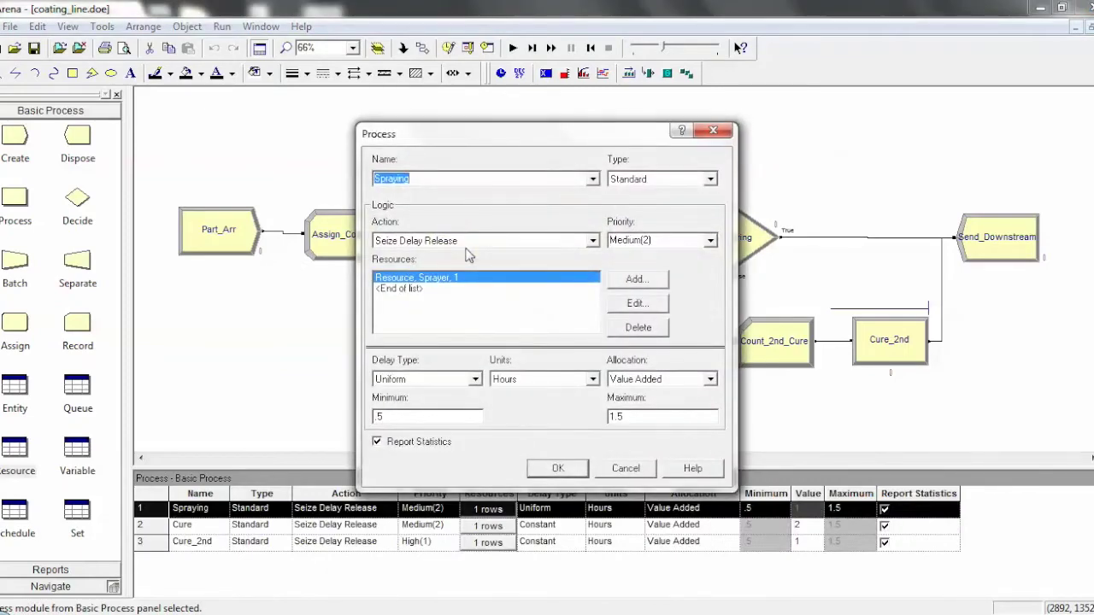
{"action": "mouse_move", "coordinate": [583, 140]}
{"action": "left_mouse_down"}
{"action": "mouse_move", "coordinate": [714, 100]}
{"action": "mouse_move", "coordinate": [891, 99]}
{"action": "left_mouse_up"}
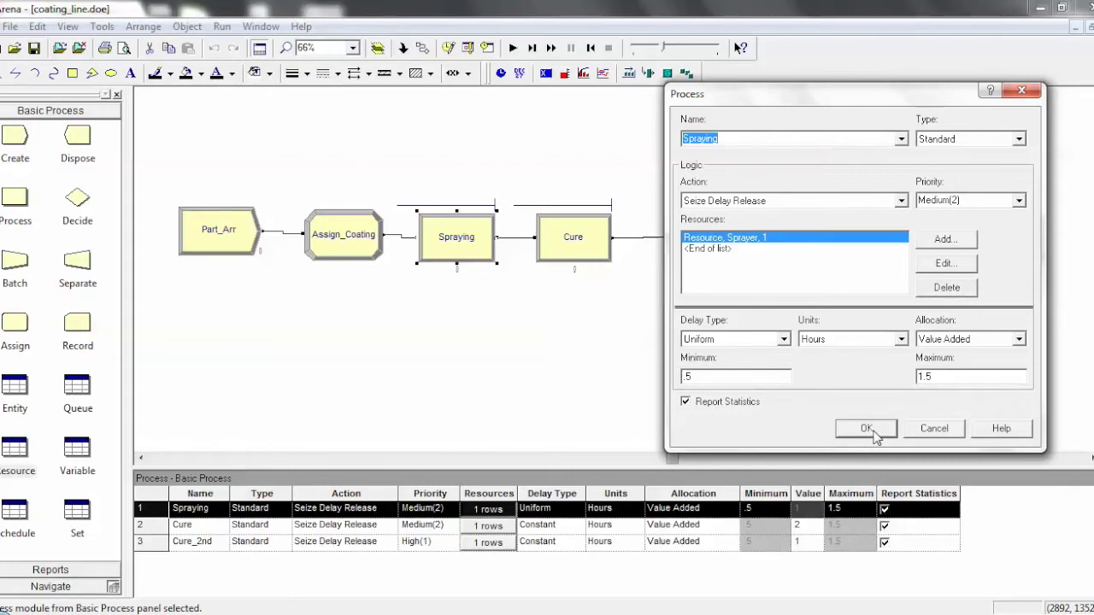
{"action": "left_click", "coordinate": [866, 428]}
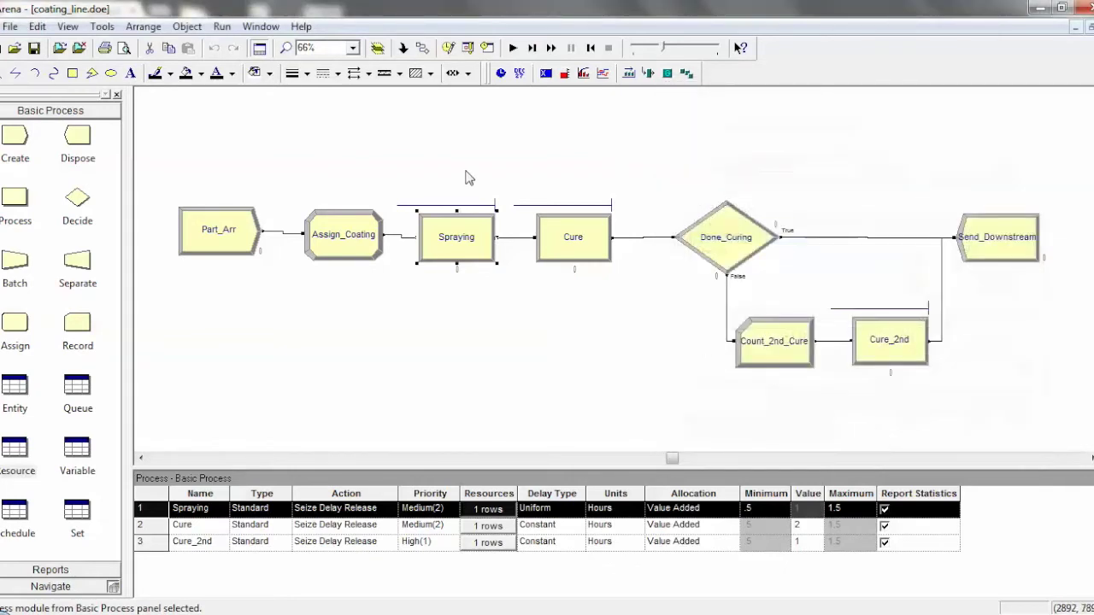
{"action": "left_click", "coordinate": [573, 238]}
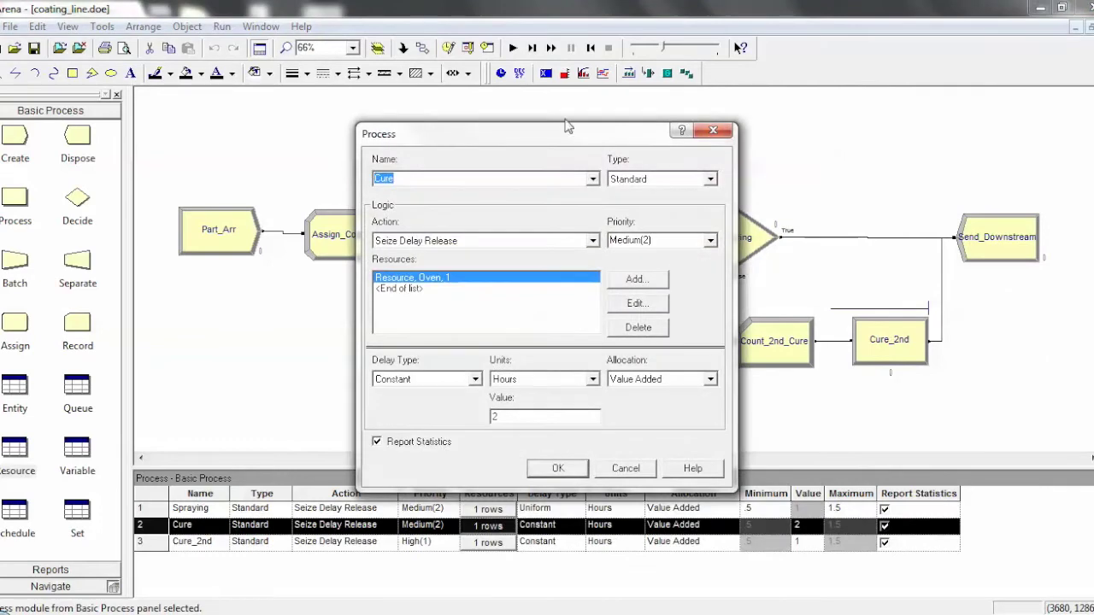
{"action": "left_click_drag", "start_coordinate": [569, 133], "coordinate": [904, 160]}
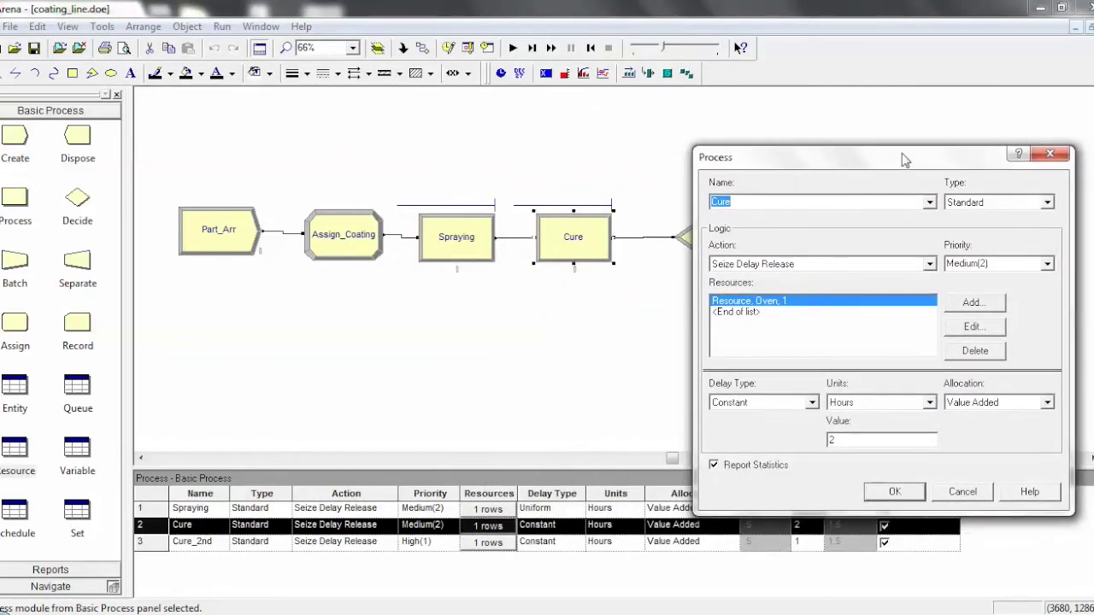
{"action": "left_click", "coordinate": [904, 495]}
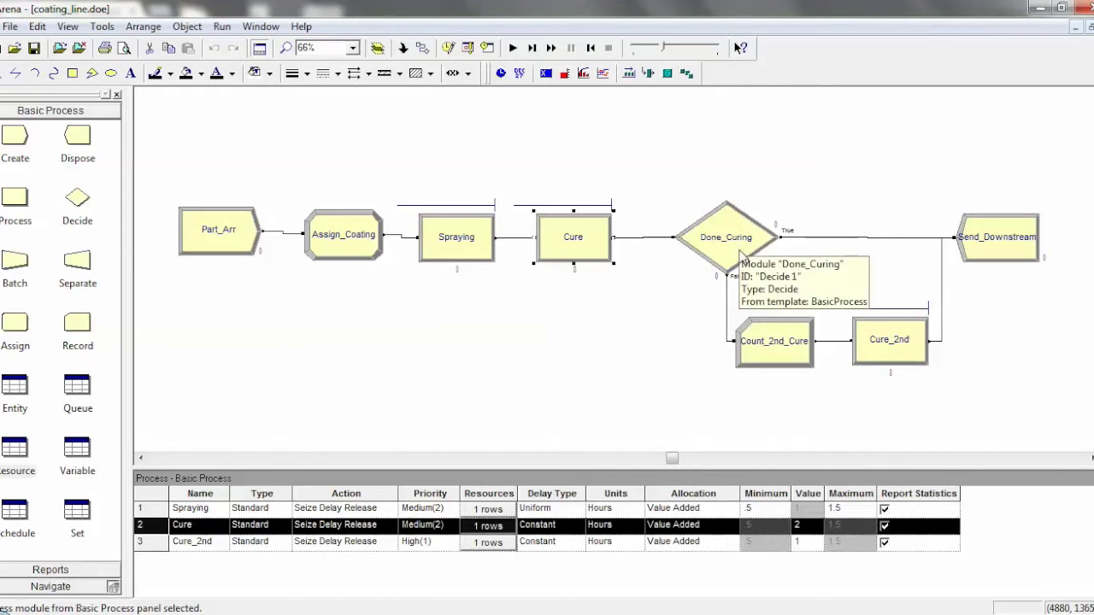
Check Done_Curing's Coating >= 2 condition unchanged, then bring up Count_2nd_Cure's record settings.
{"action": "double_click", "coordinate": [736, 243]}
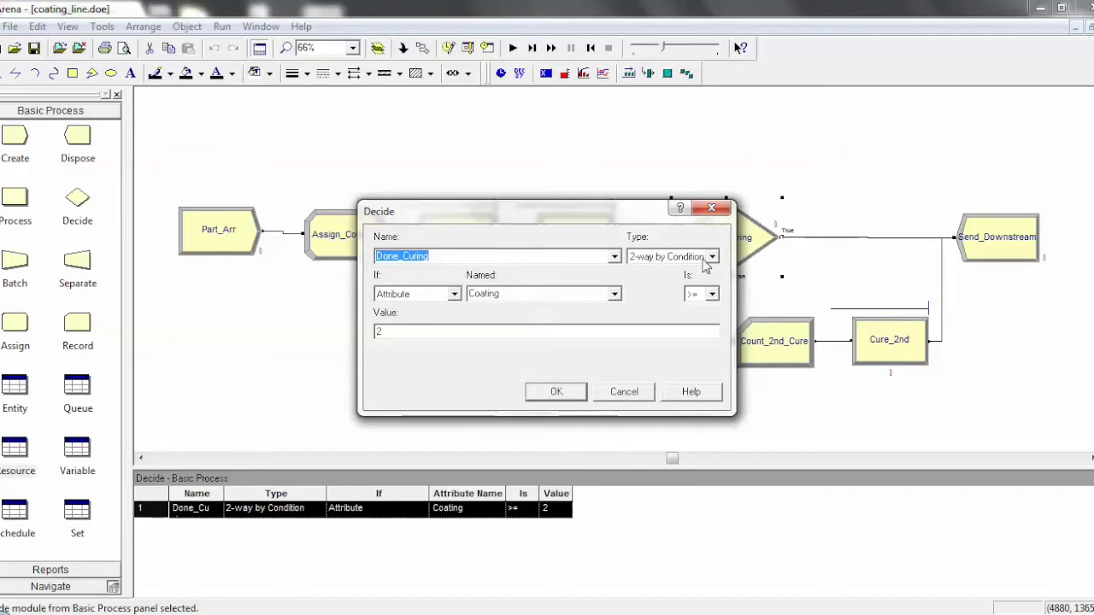
{"action": "left_click", "coordinate": [508, 293]}
{"action": "left_click", "coordinate": [614, 294]}
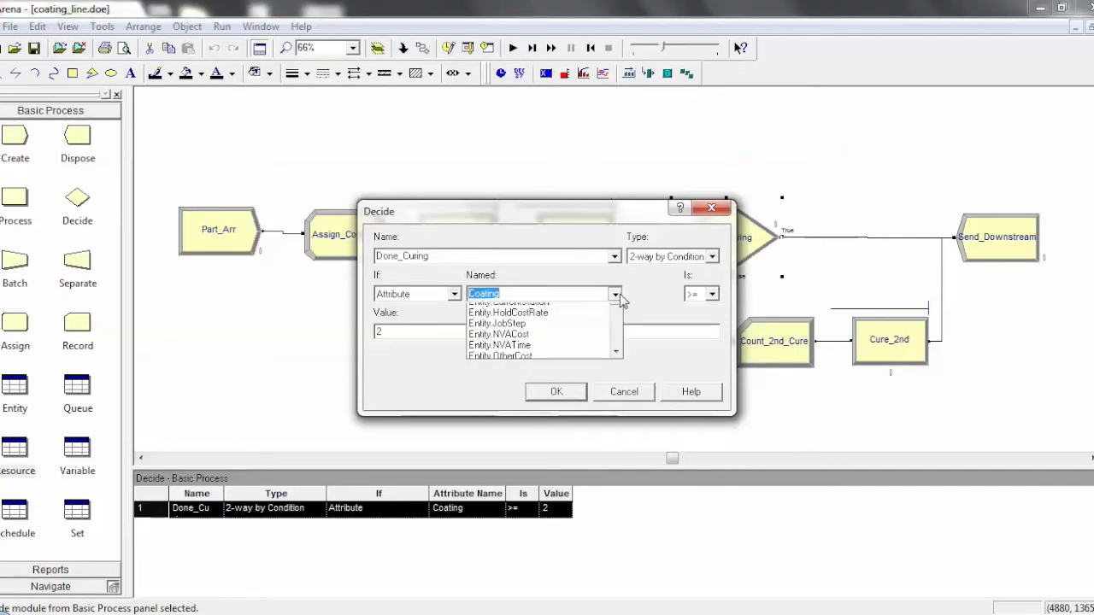
{"action": "left_click", "coordinate": [586, 308]}
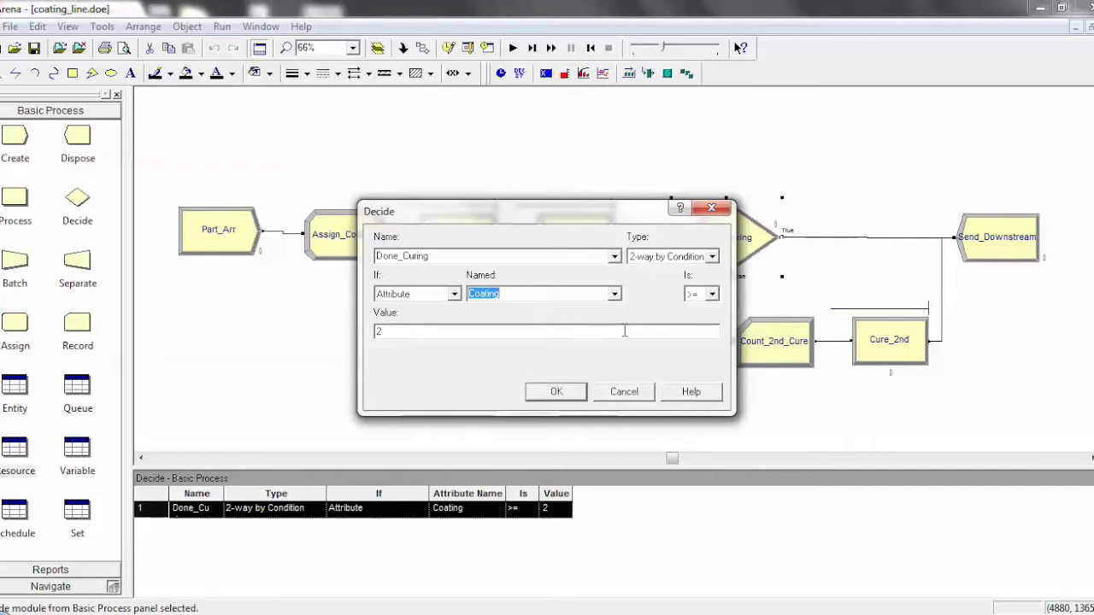
{"action": "left_click_drag", "start_coordinate": [560, 219], "coordinate": [436, 246]}
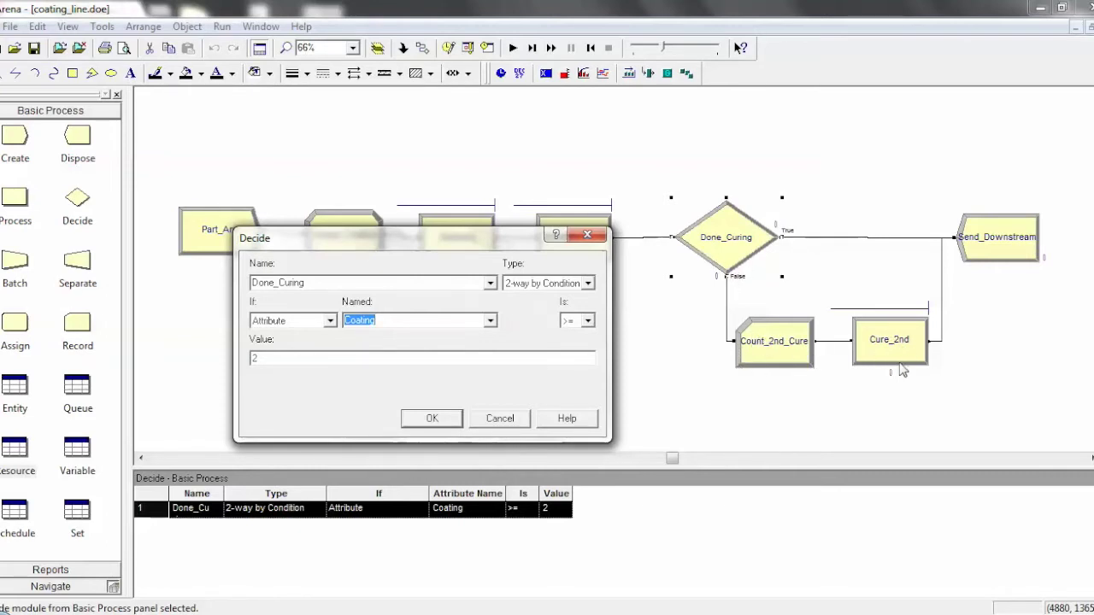
{"action": "left_click", "coordinate": [587, 234]}
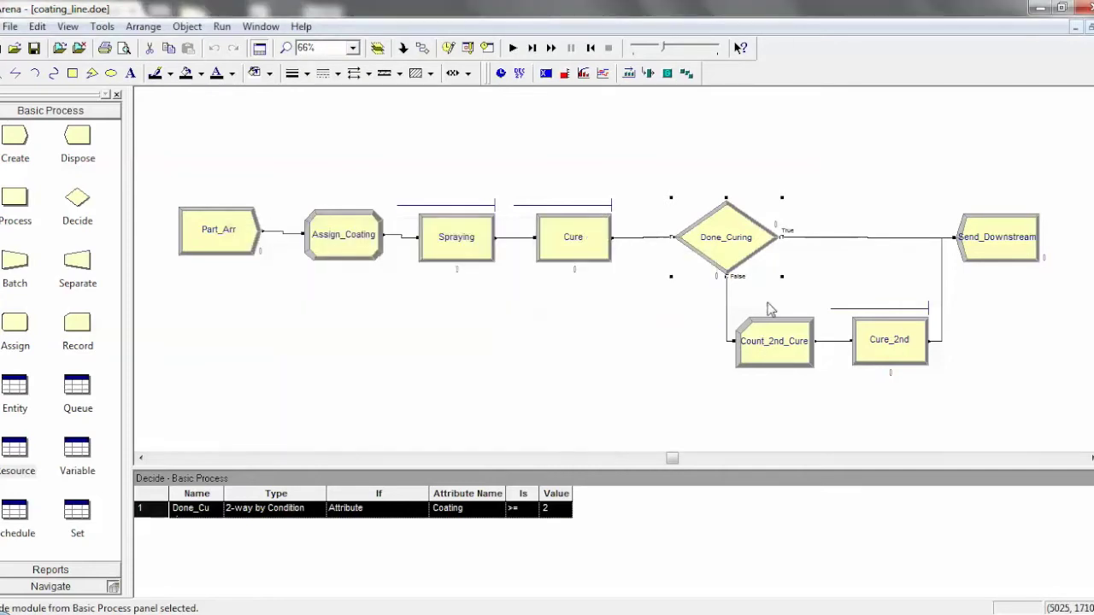
{"action": "double_click", "coordinate": [780, 359]}
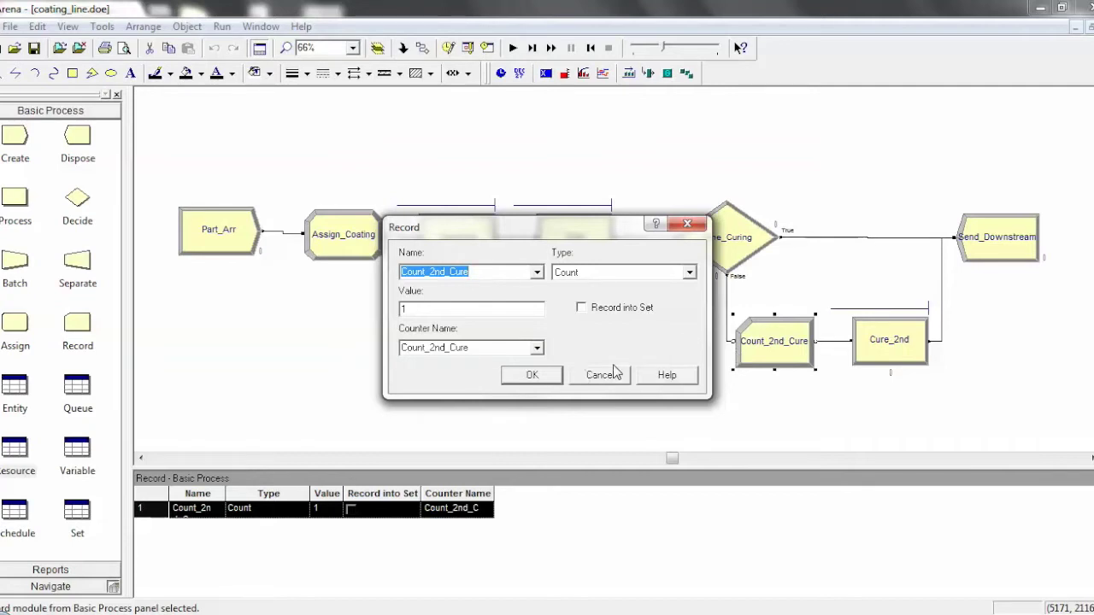
Confirm Count_2nd_Cure counts by 1, cancel, and bring up the Cure_2nd process settings.
{"action": "left_click_drag", "start_coordinate": [597, 241], "coordinate": [536, 277]}
{"action": "left_click", "coordinate": [411, 343]}
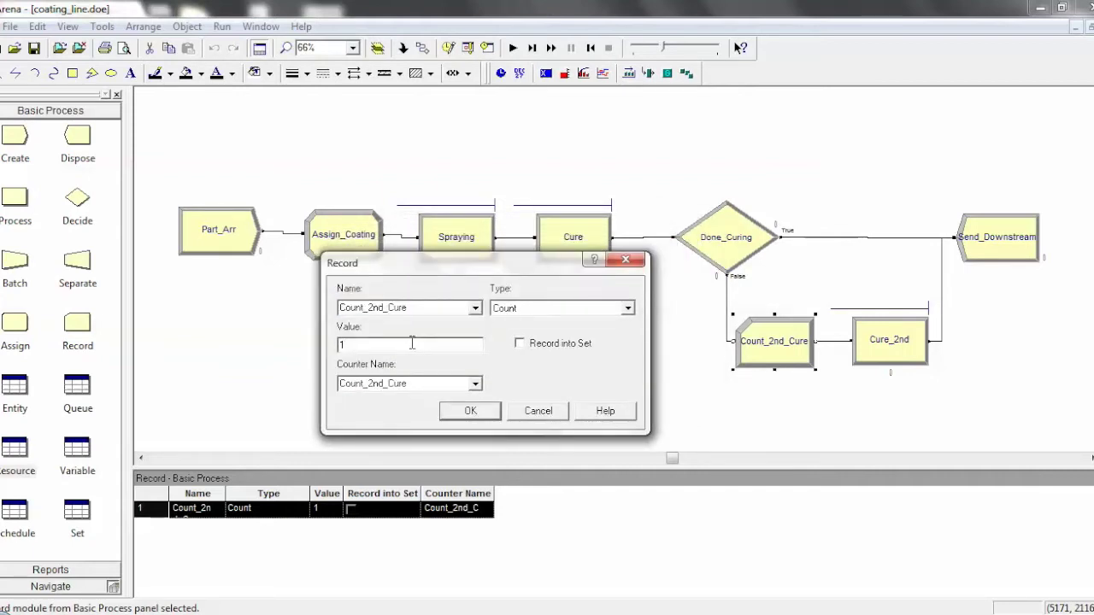
{"action": "left_click", "coordinate": [523, 410]}
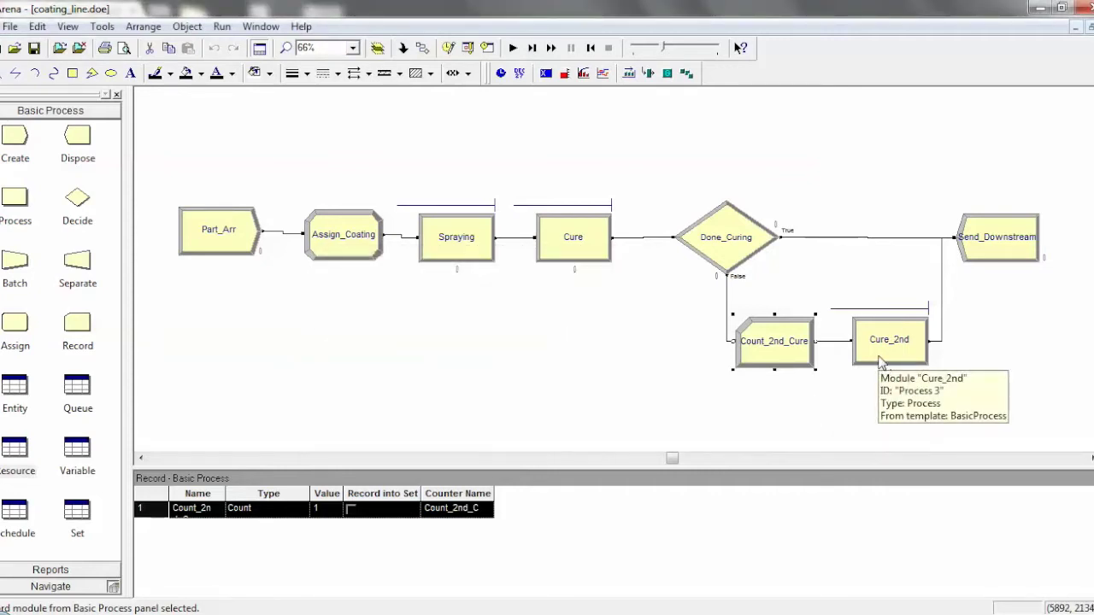
{"action": "double_click", "coordinate": [883, 362]}
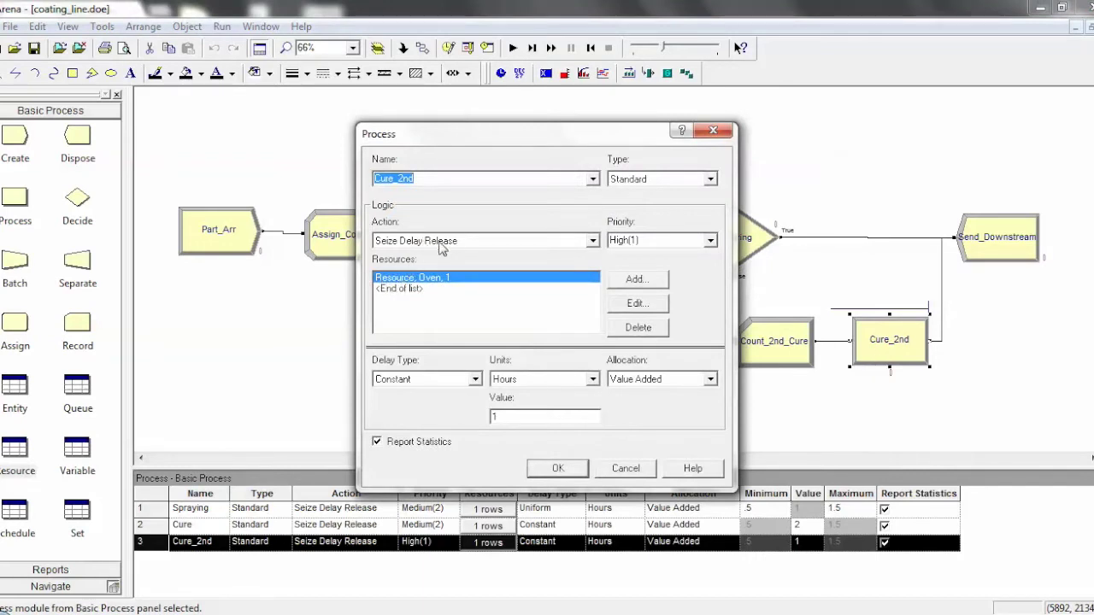
Compare Cure_2nd (Oven, High priority, constant 1 hour) with the flowchart, then close it.
{"action": "left_click_drag", "start_coordinate": [562, 139], "coordinate": [322, 301]}
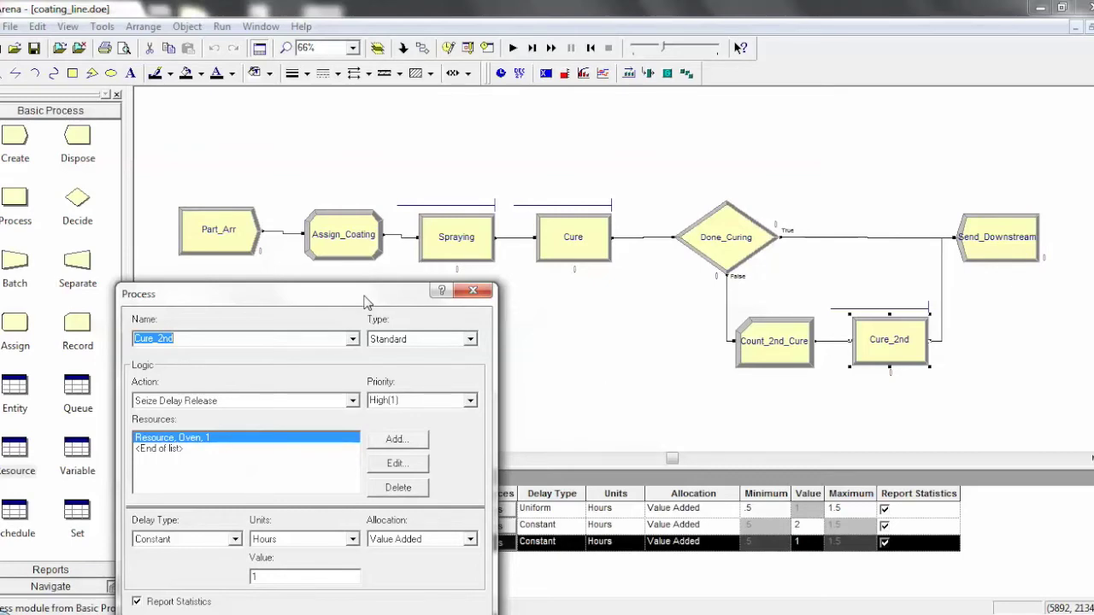
{"action": "left_click_drag", "start_coordinate": [366, 298], "coordinate": [393, 212]}
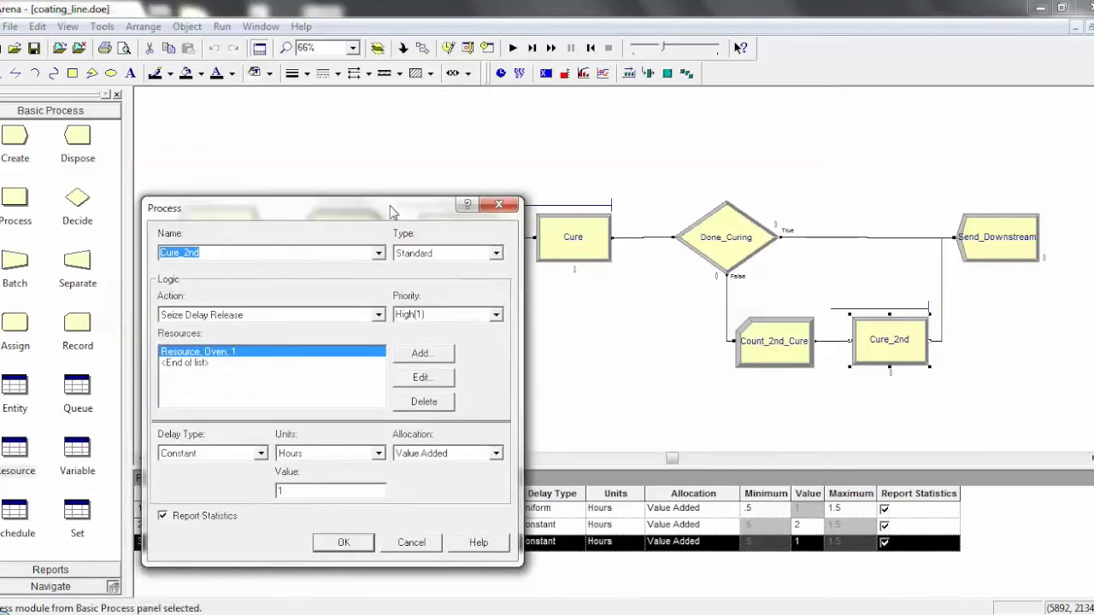
{"action": "left_click", "coordinate": [506, 206]}
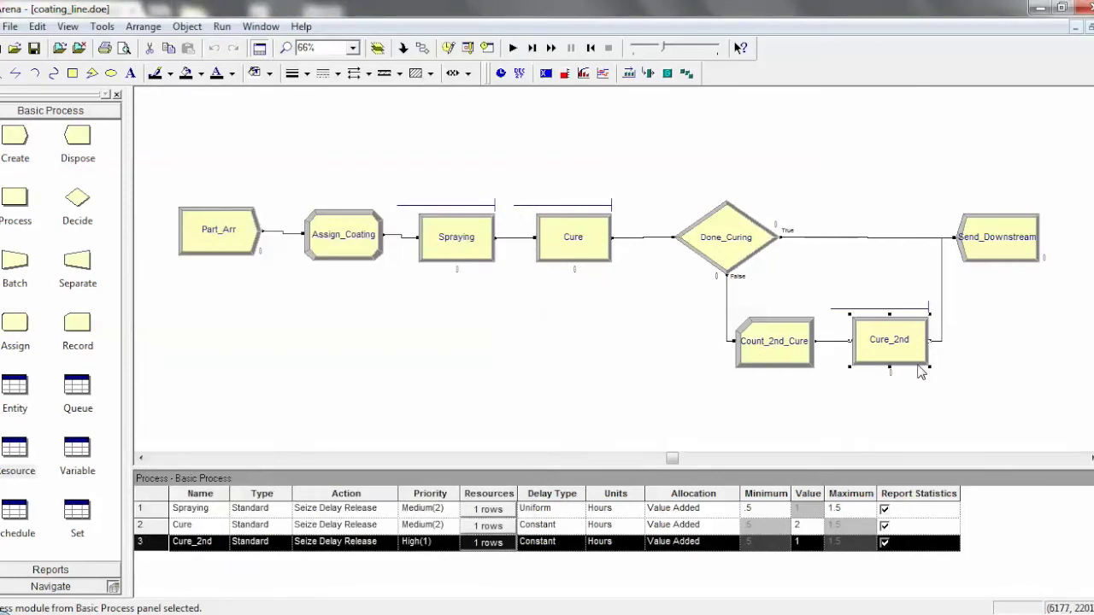
Display the Resource table: Sprayer at capacity 1, Oven at capacity 2.
{"action": "left_click", "coordinate": [1019, 252]}
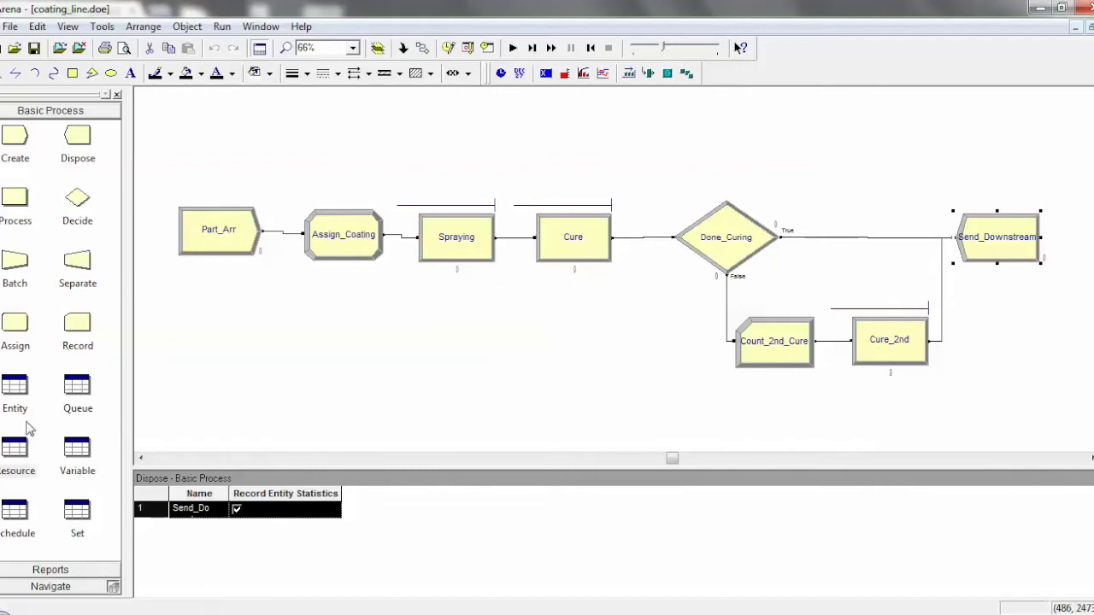
{"action": "left_click", "coordinate": [18, 448]}
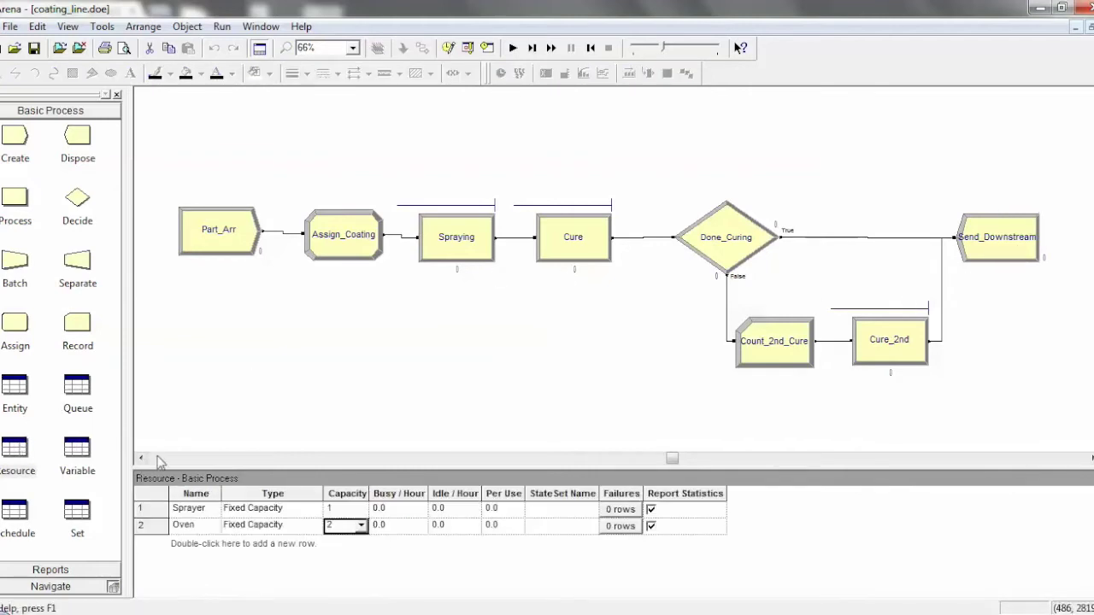
{"action": "left_click", "coordinate": [195, 511]}
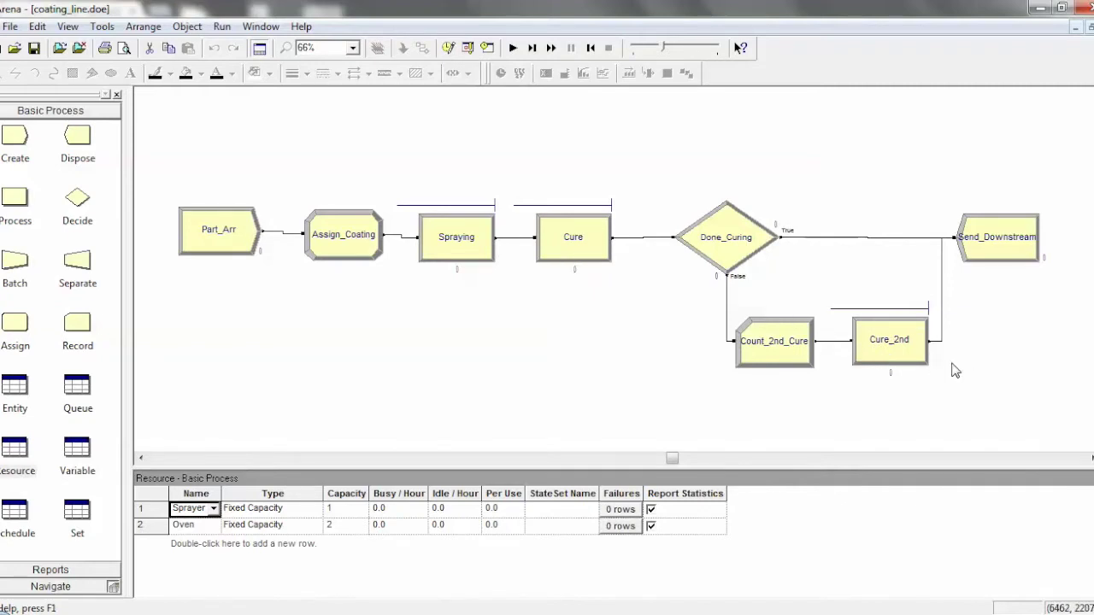
Re-check Cure_2nd's process settings, keep them unchanged, and go to the Run menu.
{"action": "double_click", "coordinate": [889, 352]}
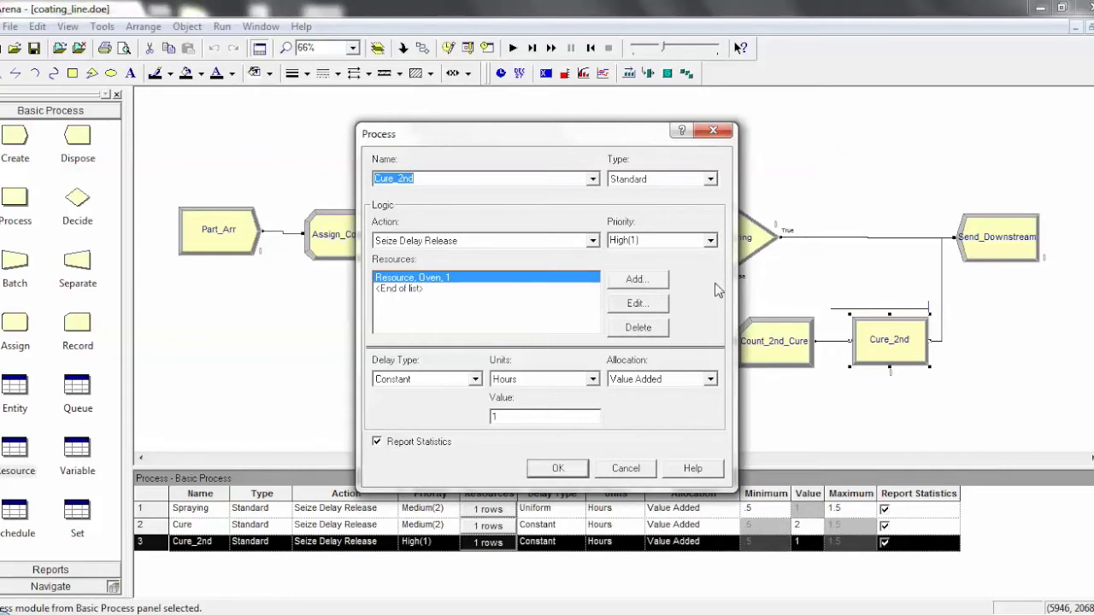
{"action": "left_click_drag", "start_coordinate": [551, 140], "coordinate": [328, 230]}
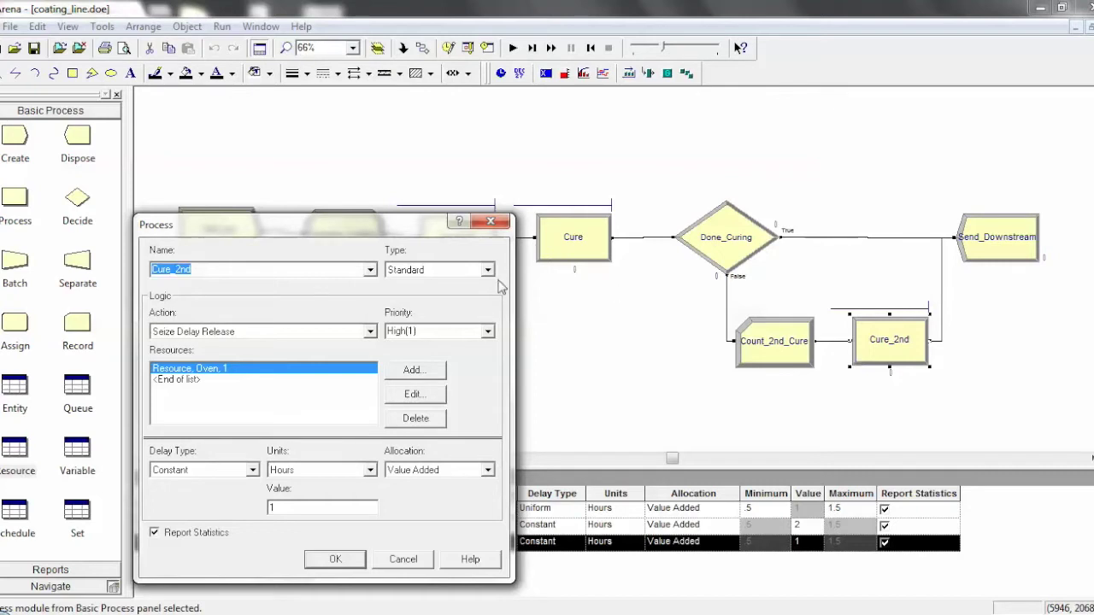
{"action": "left_click", "coordinate": [336, 560]}
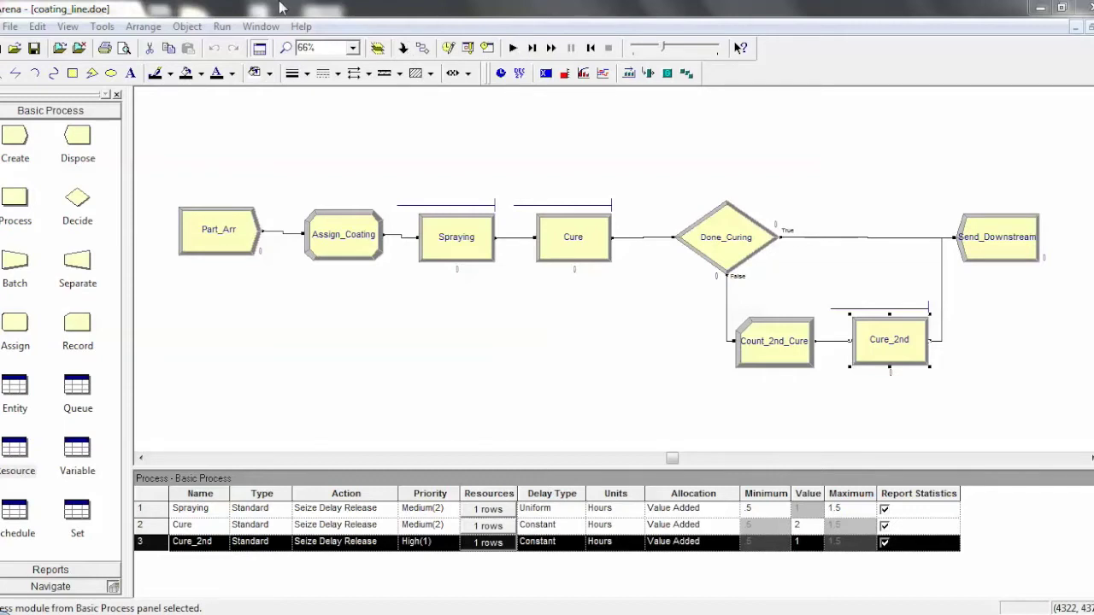
{"action": "left_click", "coordinate": [221, 27]}
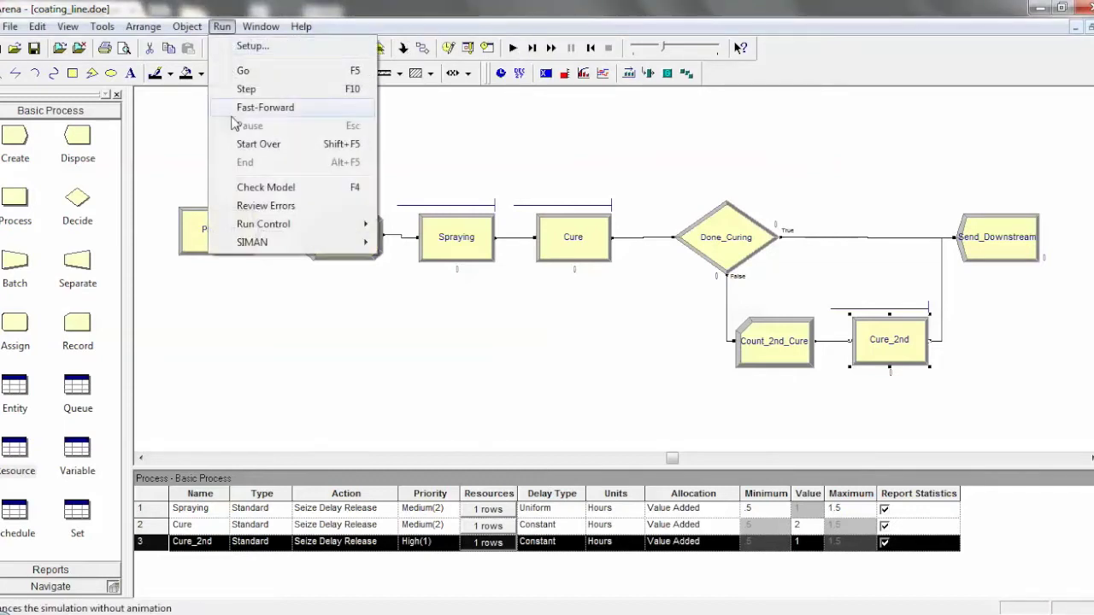
Start the coating_line simulation with Go and then stop the run.
{"action": "left_click", "coordinate": [513, 10]}
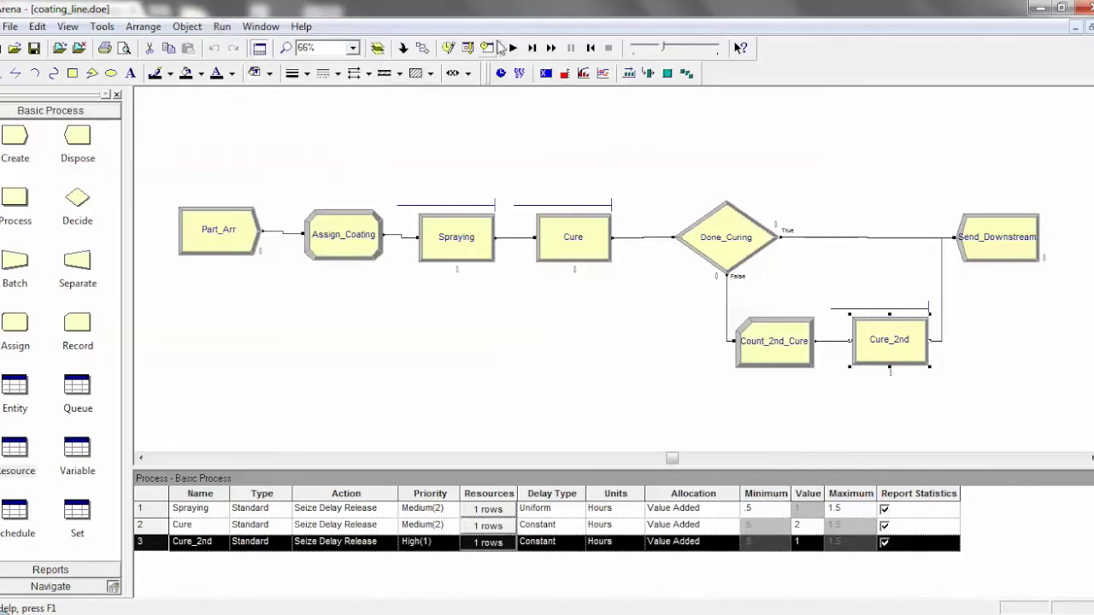
{"action": "left_click", "coordinate": [513, 48]}
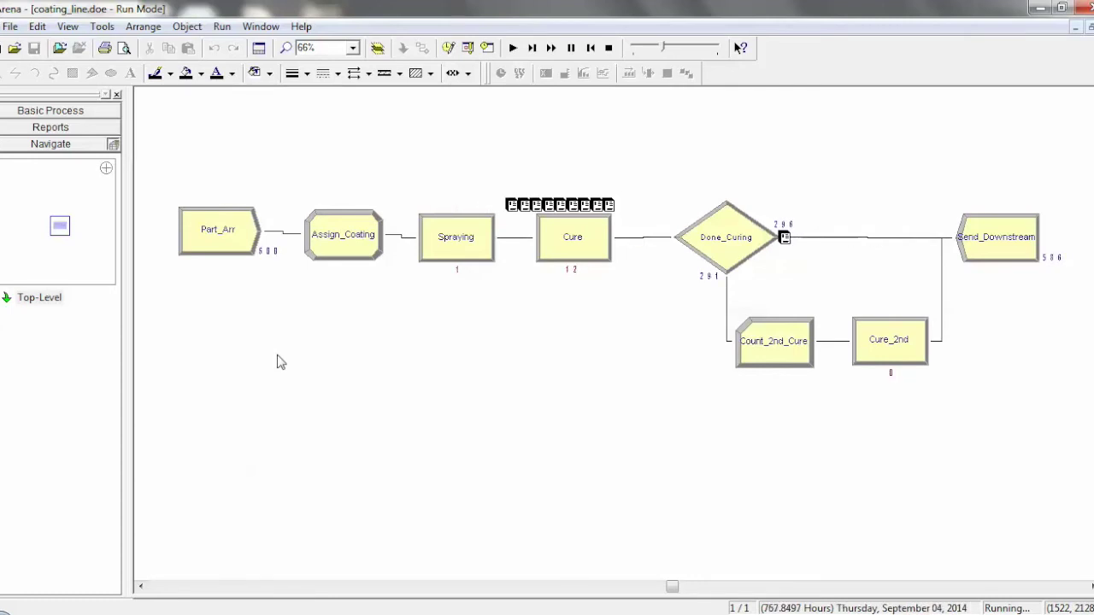
{"action": "left_click", "coordinate": [608, 49]}
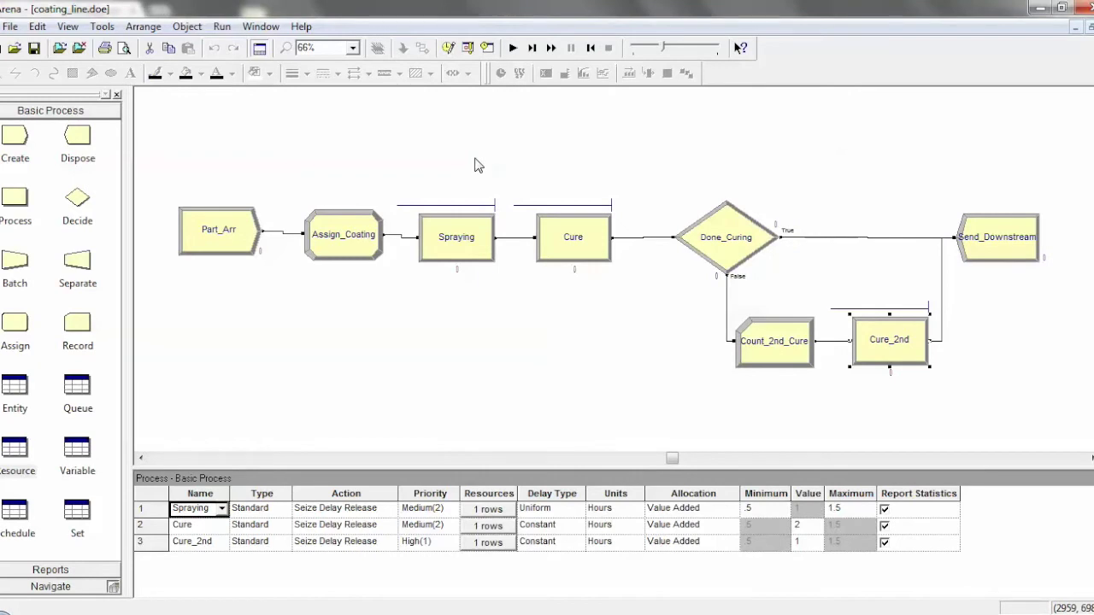
Reopen Part_Arr without changes, then bring up Run Setup's replication parameters.
{"action": "double_click", "coordinate": [234, 239]}
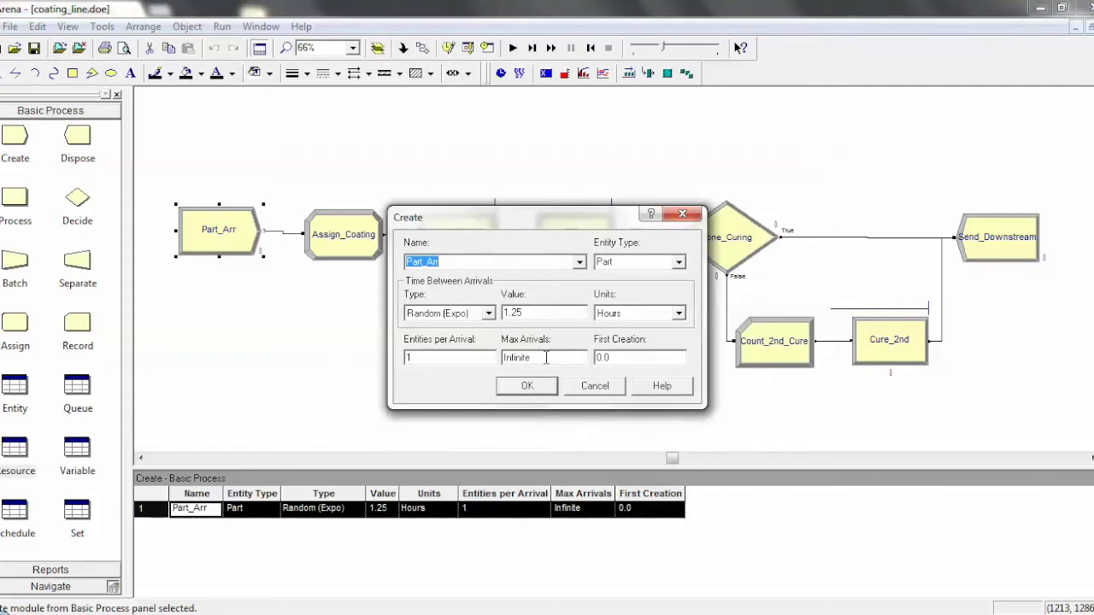
{"action": "left_click", "coordinate": [602, 389]}
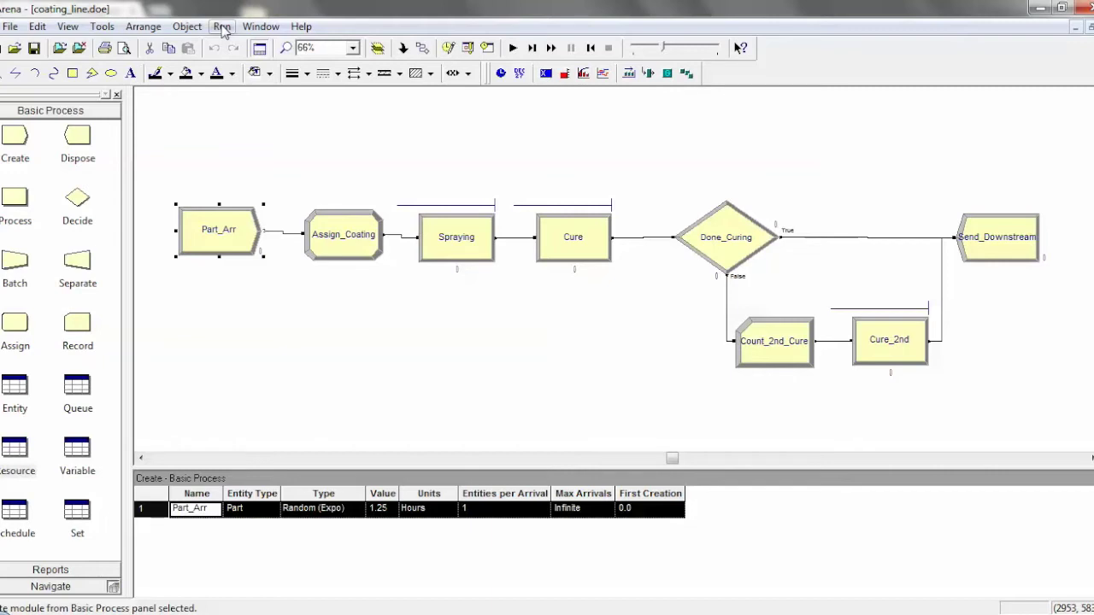
{"action": "left_click", "coordinate": [222, 28]}
In Run Setup, replace the Infinite replication length with 8 hours.
{"action": "left_click", "coordinate": [262, 47]}
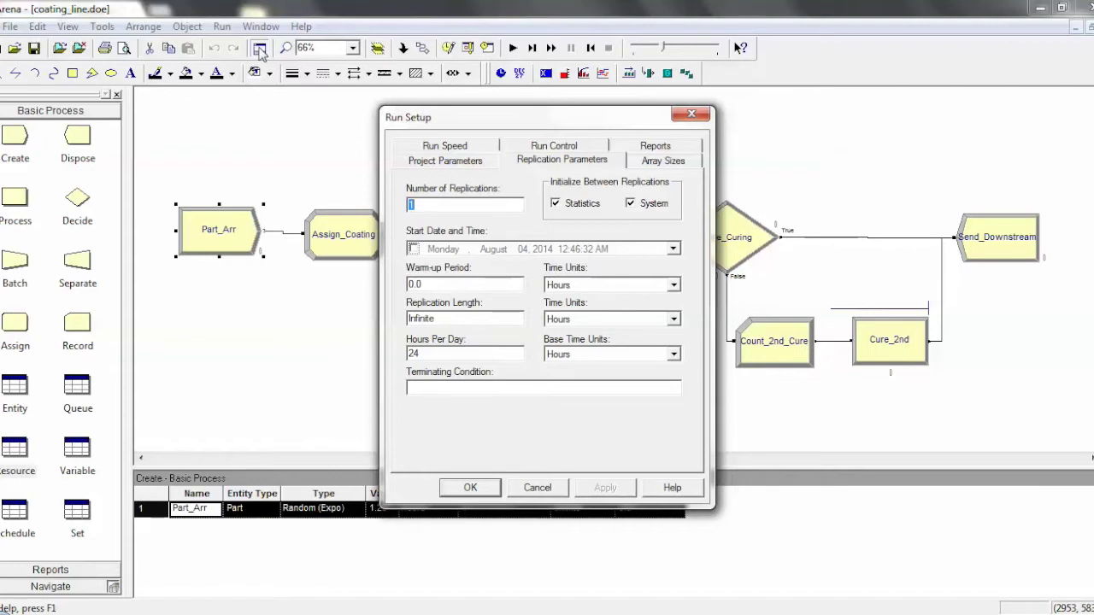
{"action": "left_click", "coordinate": [435, 204]}
{"action": "left_click", "coordinate": [452, 318]}
{"action": "key", "text": "BackSpace"}
{"action": "key", "text": "BackSpace"}
{"action": "key", "text": "BackSpace"}
{"action": "key", "text": "BackSpace"}
{"action": "key", "text": "BackSpace"}
{"action": "key", "text": "BackSpace"}
{"action": "key", "text": "BackSpace"}
{"action": "key", "text": "BackSpace"}
{"action": "type", "text": "8"}
{"action": "left_click", "coordinate": [474, 287]}
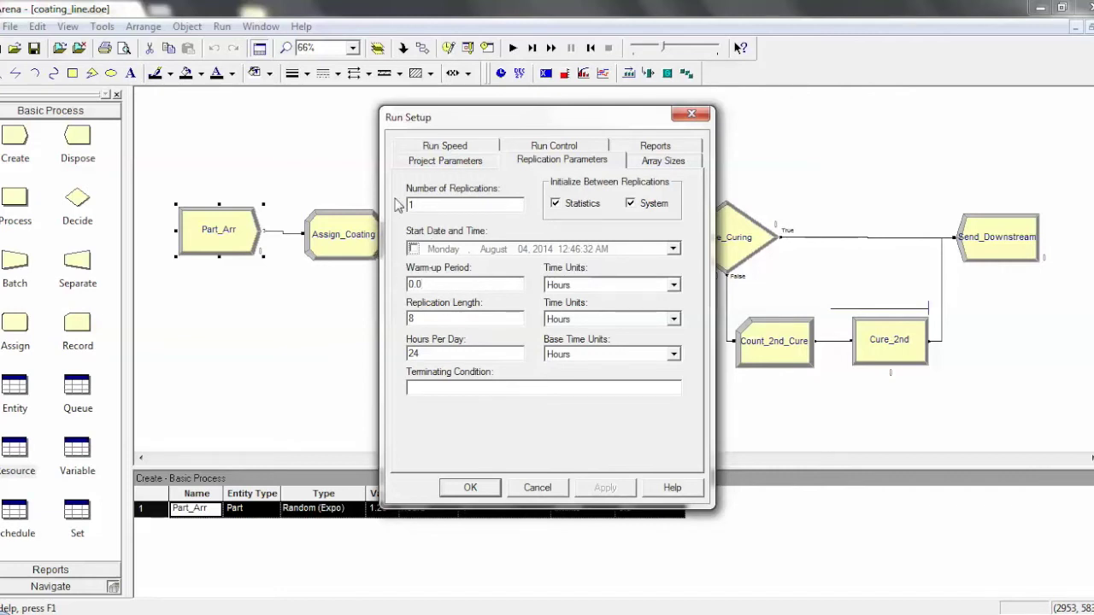
{"action": "left_click", "coordinate": [424, 205]}
Change the number of replications to 10, then apply and close Run Setup.
{"action": "mouse_move", "coordinate": [553, 117]}
{"action": "left_mouse_down"}
{"action": "mouse_move", "coordinate": [340, 188]}
{"action": "mouse_move", "coordinate": [237, 178]}
{"action": "mouse_move", "coordinate": [239, 357]}
{"action": "mouse_move", "coordinate": [253, 294]}
{"action": "left_mouse_up"}
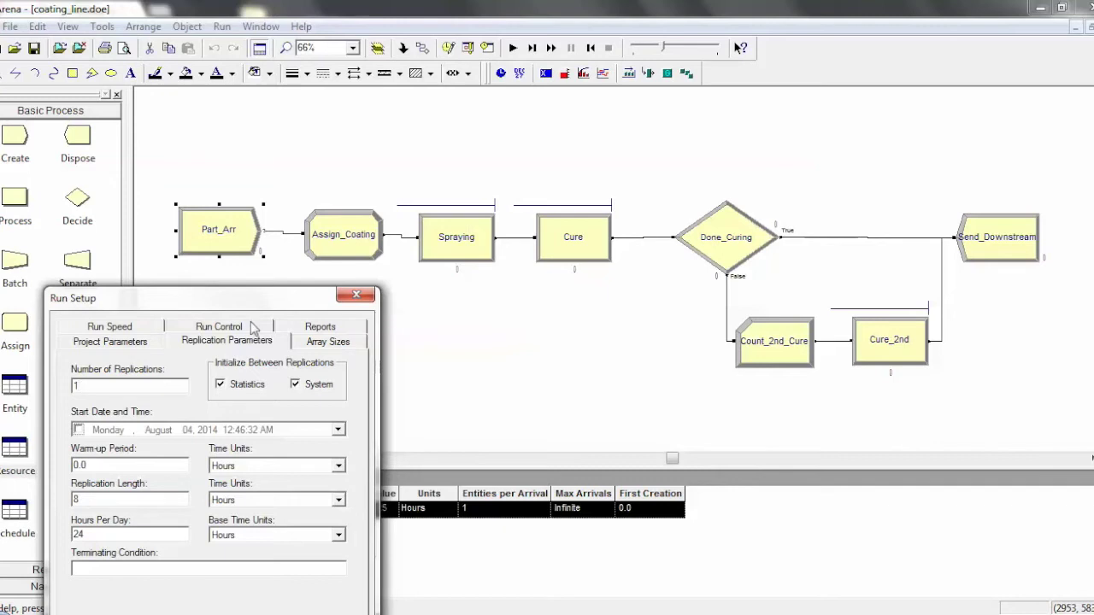
{"action": "left_click_drag", "start_coordinate": [243, 299], "coordinate": [301, 152]}
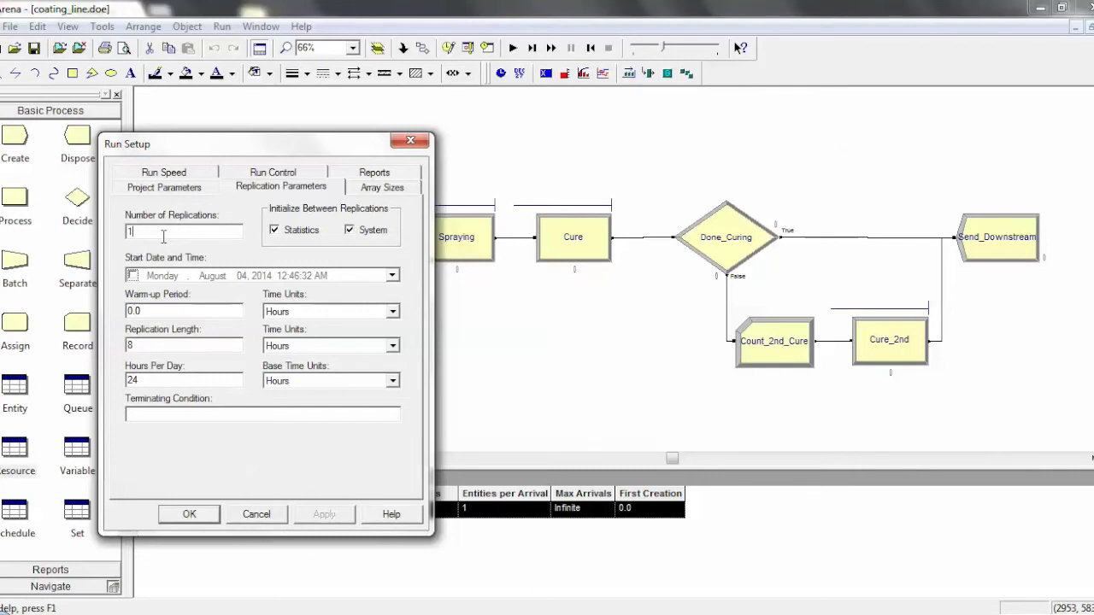
{"action": "type", "text": "0"}
{"action": "left_click", "coordinate": [323, 515]}
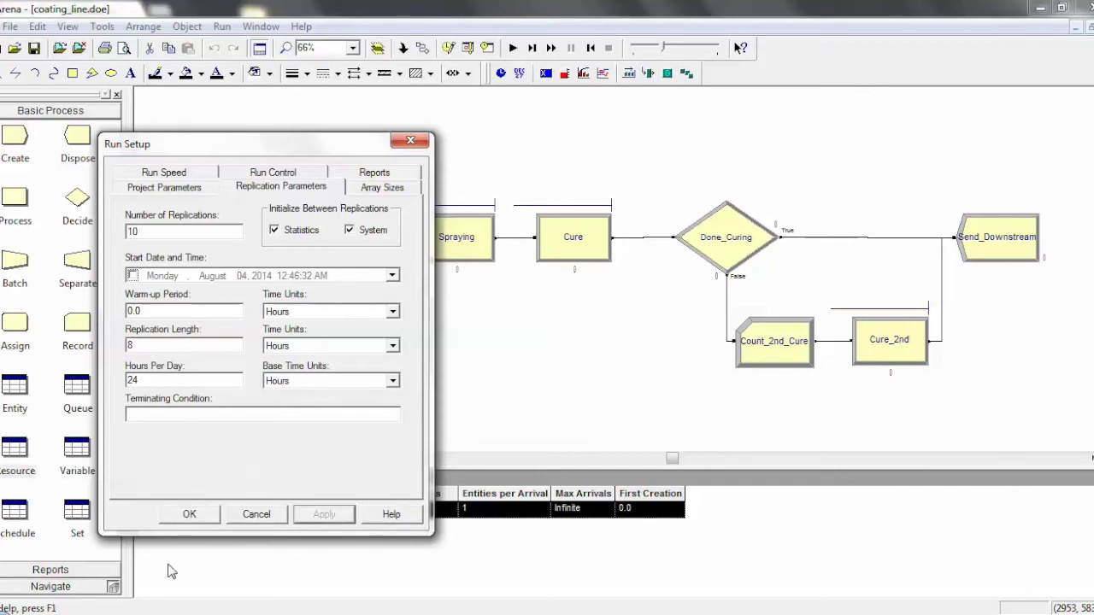
{"action": "left_click", "coordinate": [190, 514]}
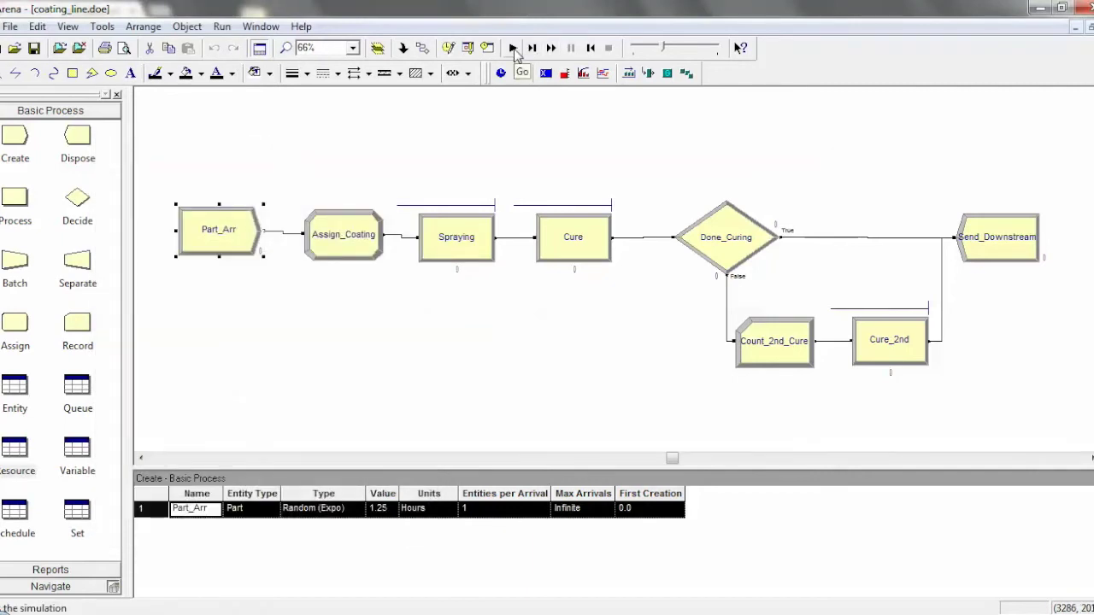
Run the coating-line simulation through all ten 8-hour replications.
{"action": "left_click", "coordinate": [513, 48]}
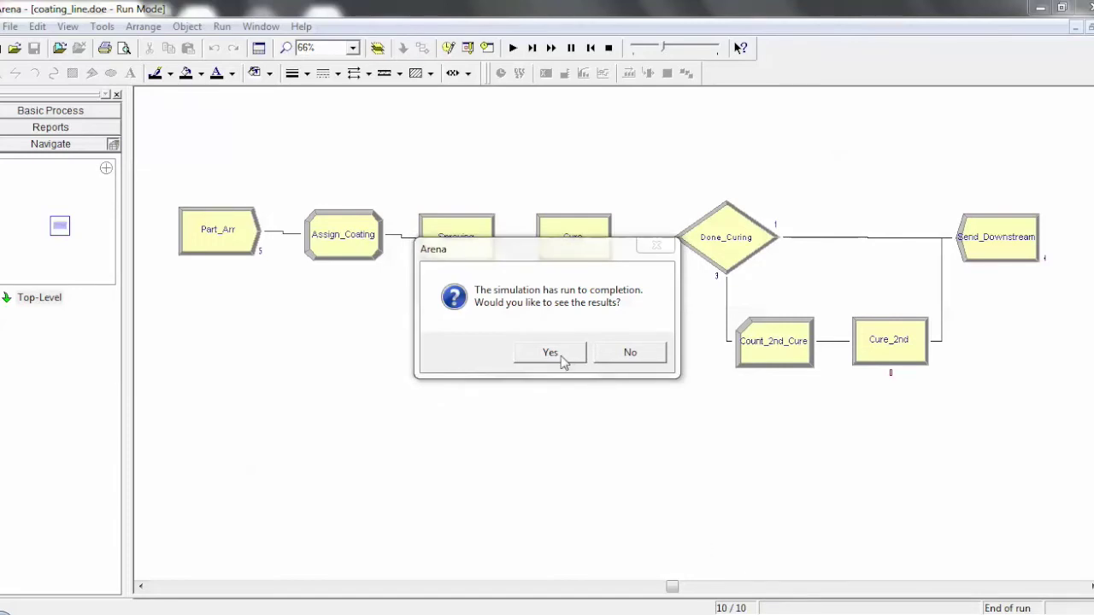
Open the Category Overview results report and expand its section outline.
{"action": "left_click", "coordinate": [561, 357]}
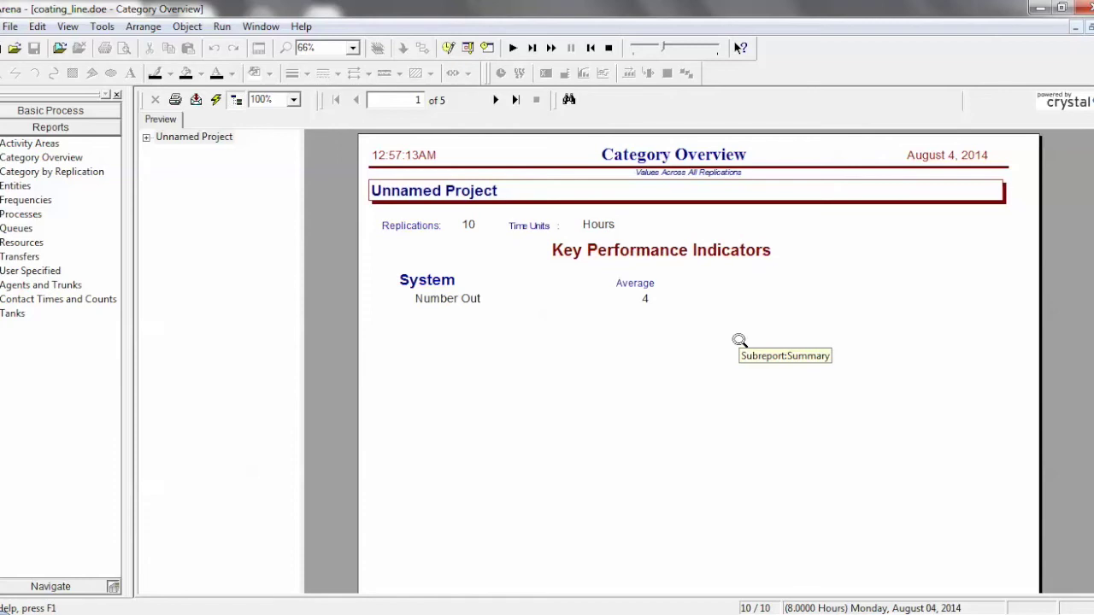
{"action": "left_click", "coordinate": [147, 137]}
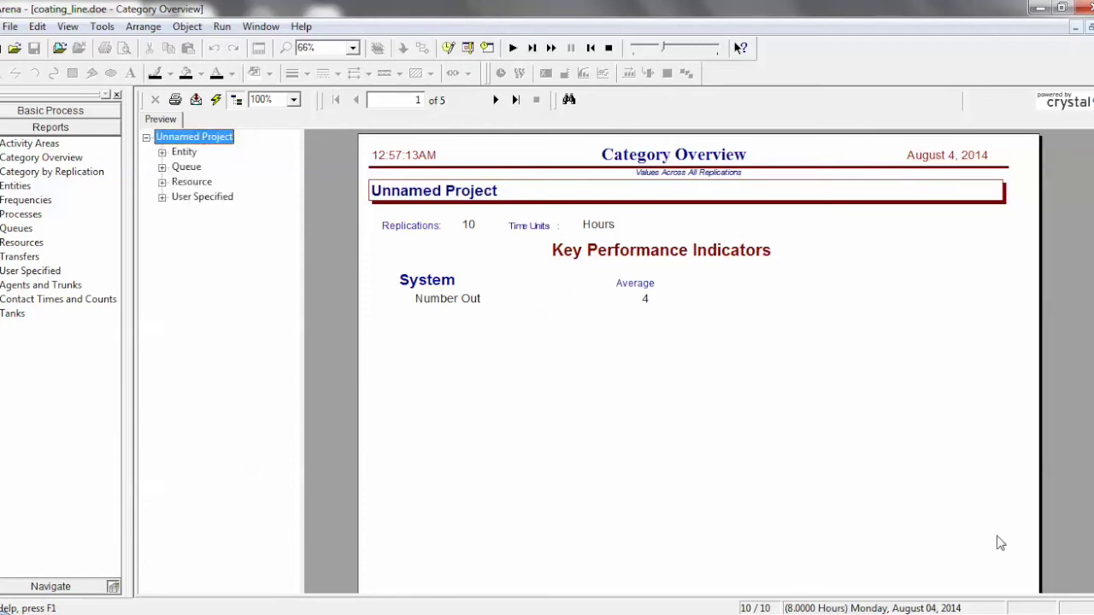
Browse the Entity, Queue, Resource and User Specified sections, ending on Part's Entity time statistics.
{"action": "scroll", "coordinate": [738, 48], "scroll_direction": "down", "scroll_amount": 10}
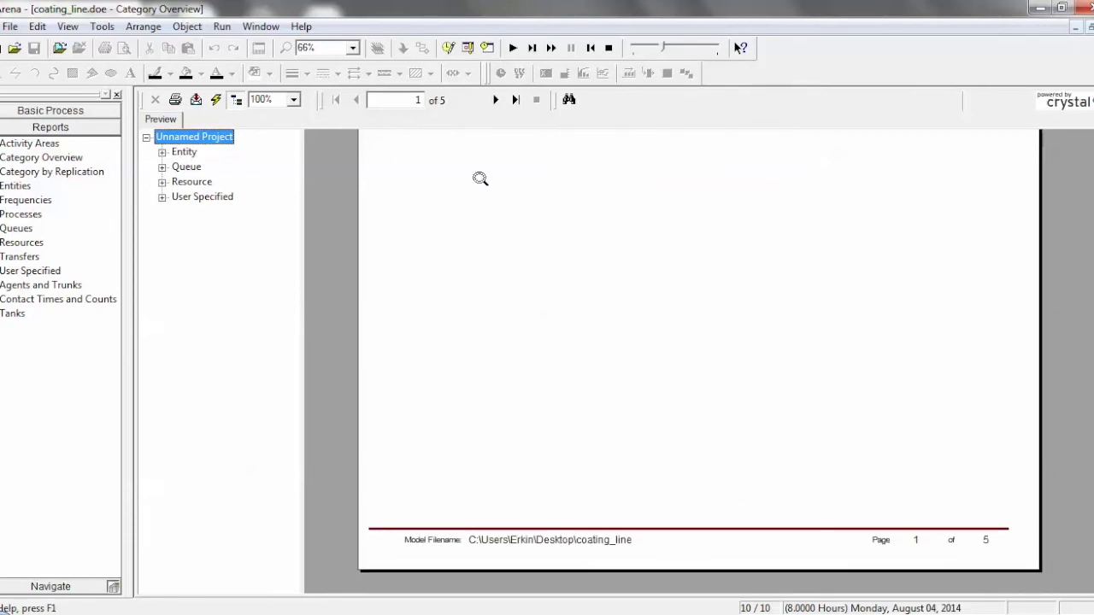
{"action": "left_click", "coordinate": [496, 100]}
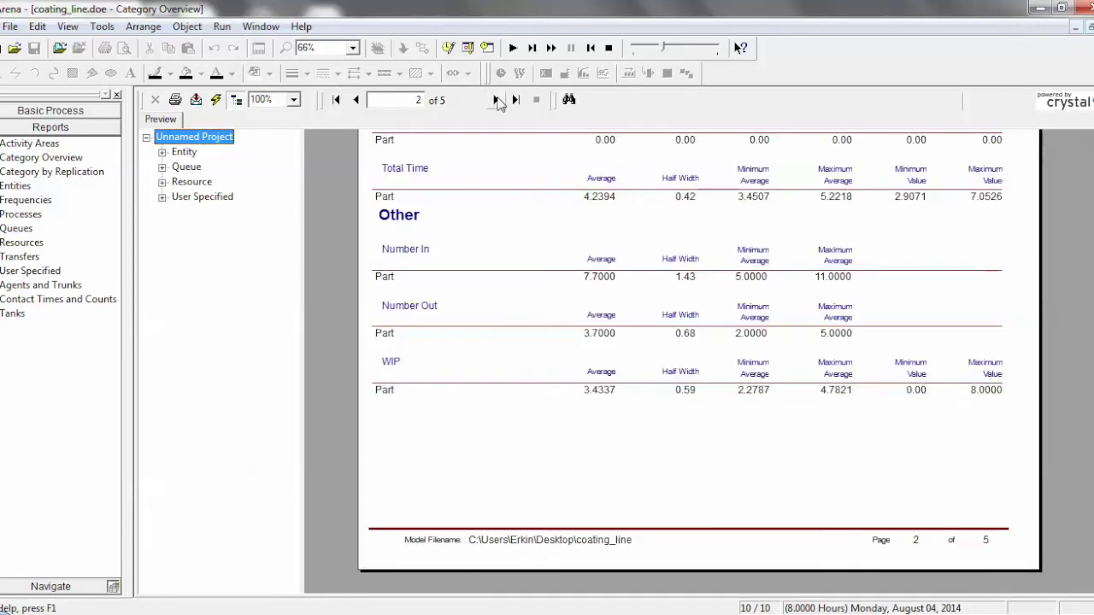
{"action": "left_click", "coordinate": [183, 152]}
{"action": "left_click", "coordinate": [186, 166]}
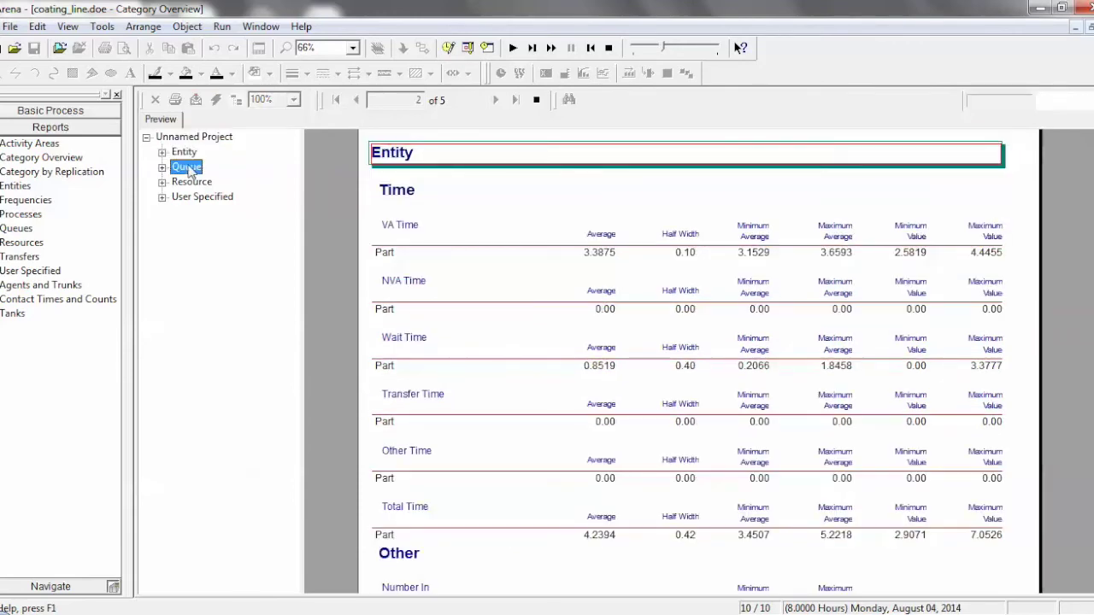
{"action": "left_click", "coordinate": [192, 182]}
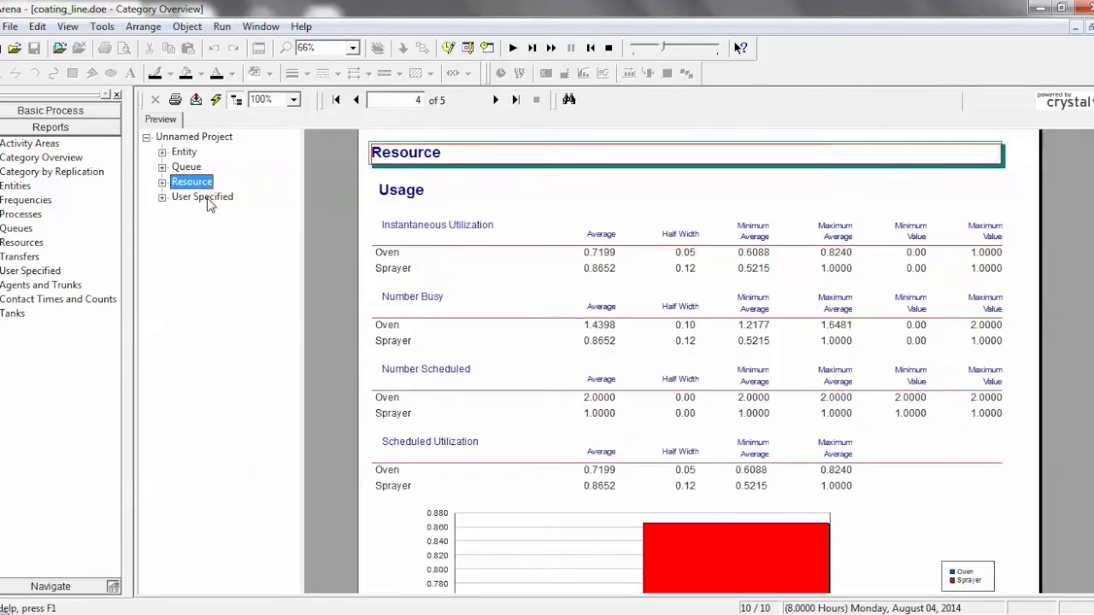
{"action": "left_click", "coordinate": [203, 196]}
{"action": "left_click", "coordinate": [184, 152]}
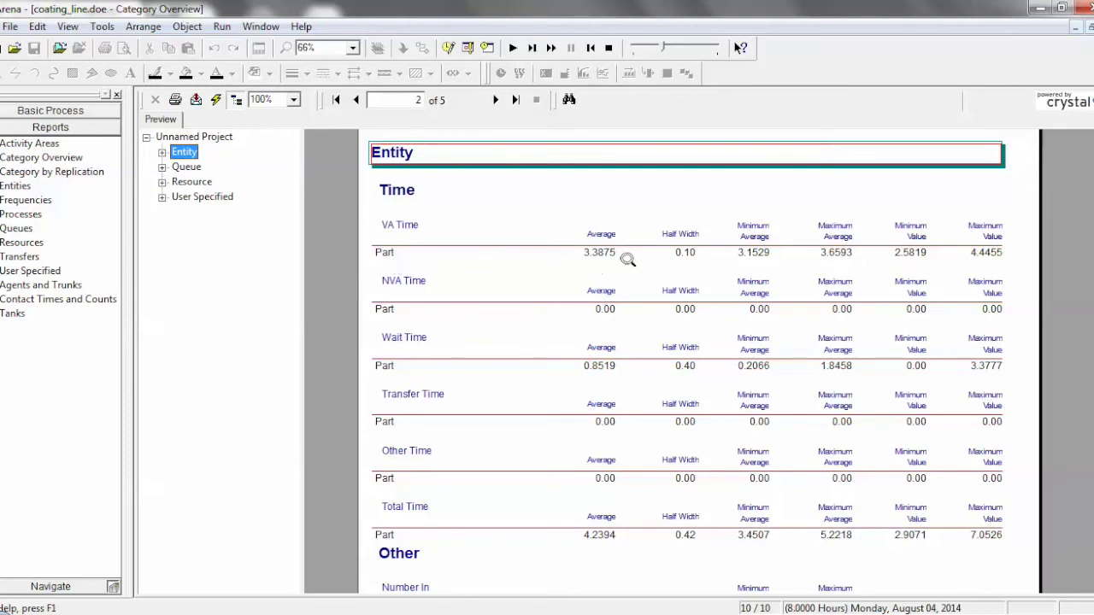
{"action": "scroll", "coordinate": [684, 359], "scroll_direction": "up", "scroll_amount": 2}
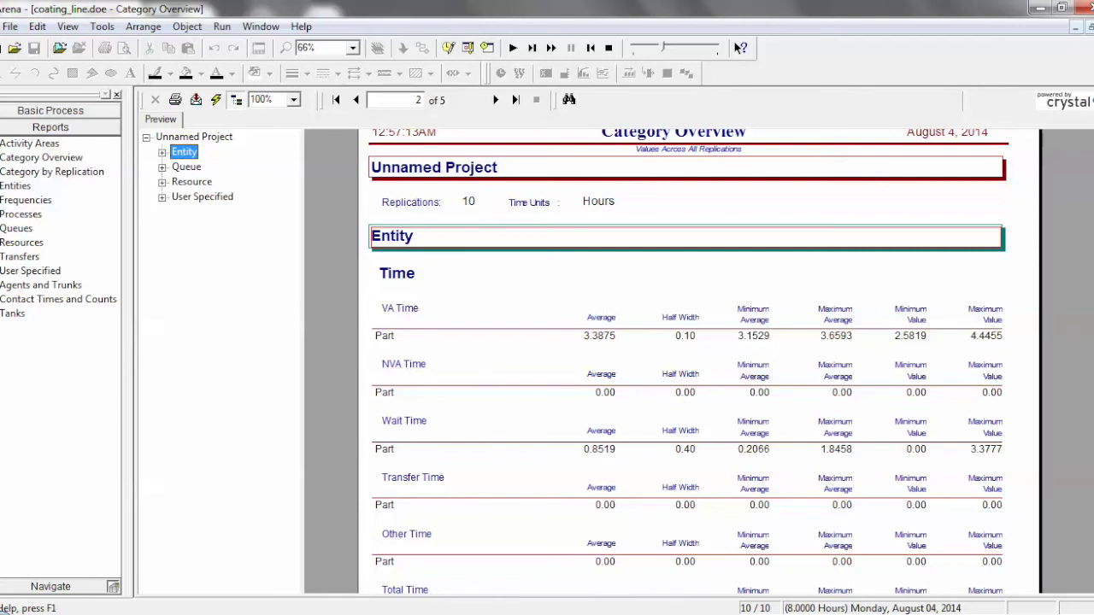
Review Part's Number In 7.7, Number Out 3.7 and WIP 3.4337, then view Queue waiting times.
{"action": "scroll", "coordinate": [740, 48], "scroll_direction": "down", "scroll_amount": 6}
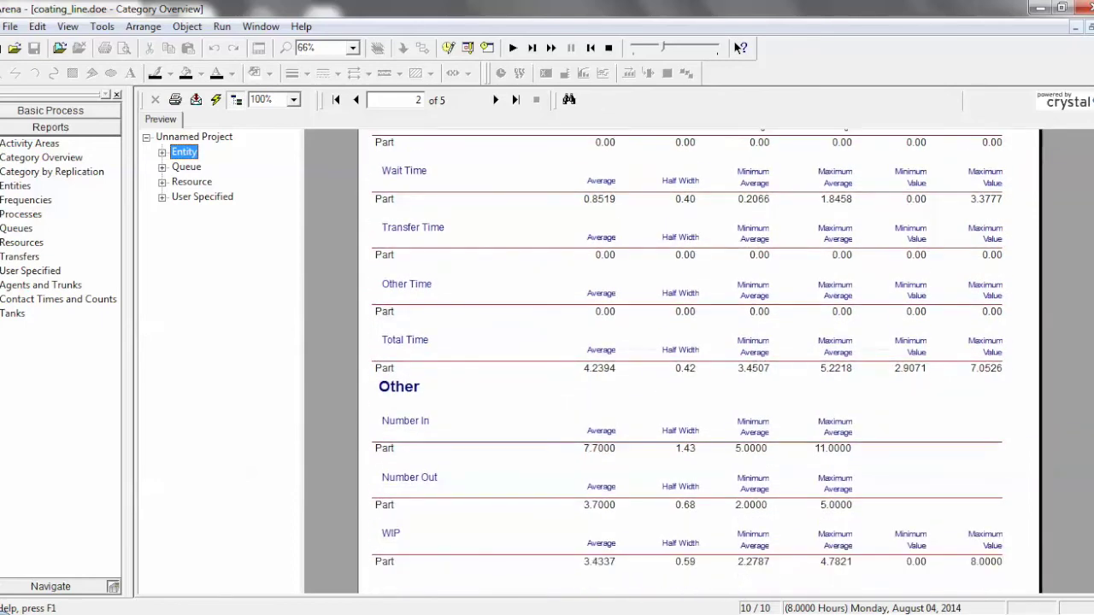
{"action": "scroll", "coordinate": [740, 47], "scroll_direction": "down", "scroll_amount": 1}
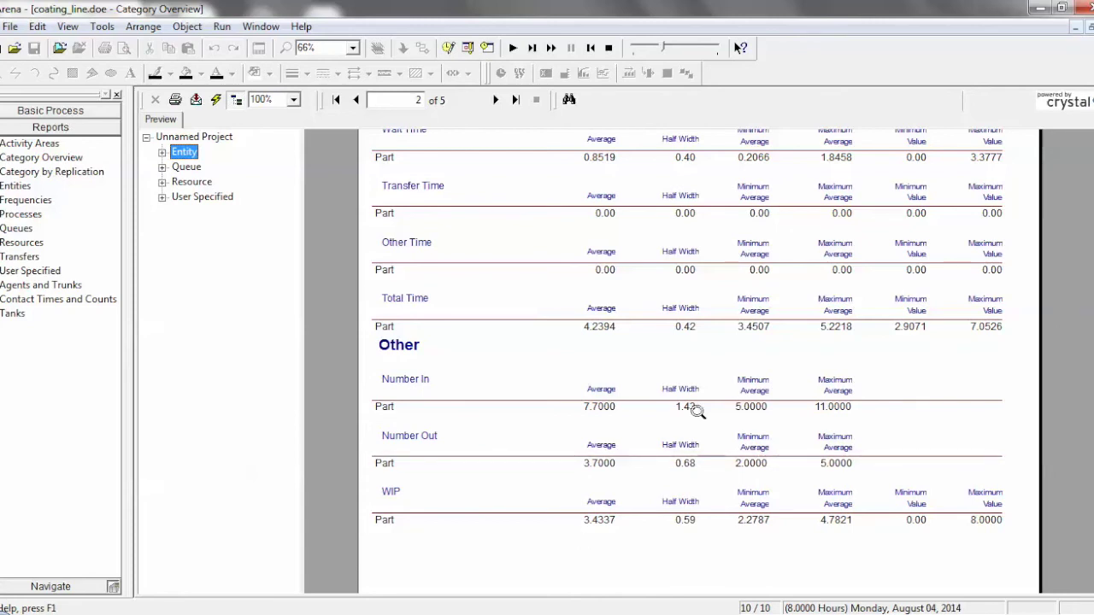
{"action": "left_click", "coordinate": [186, 167]}
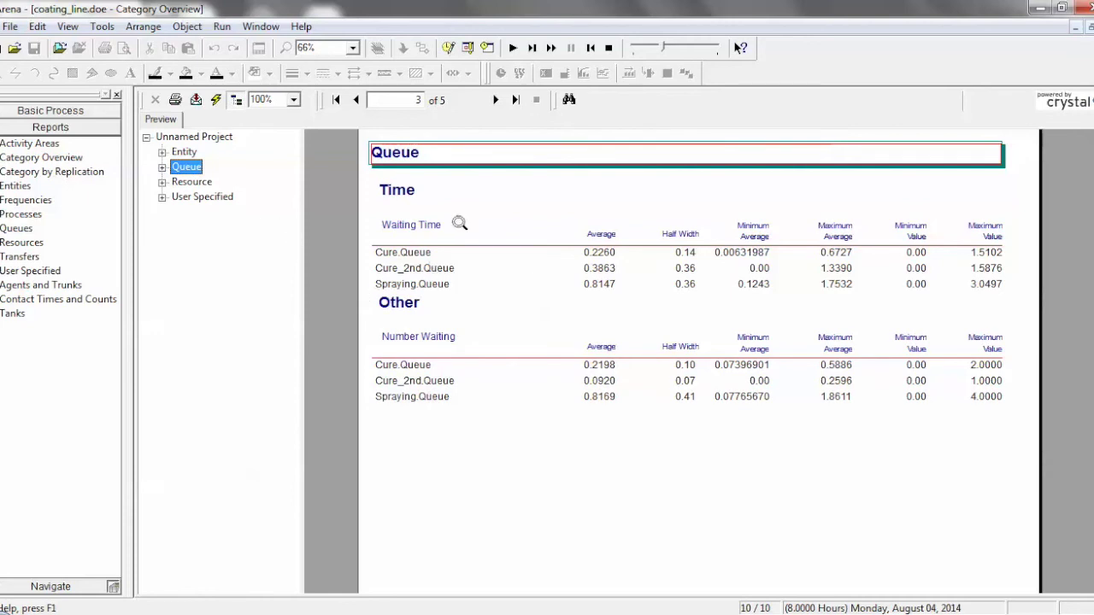
Review Oven and Sprayer utilization, then show the Count_2nd_Cure counter averaging 1.8000.
{"action": "left_click", "coordinate": [182, 185]}
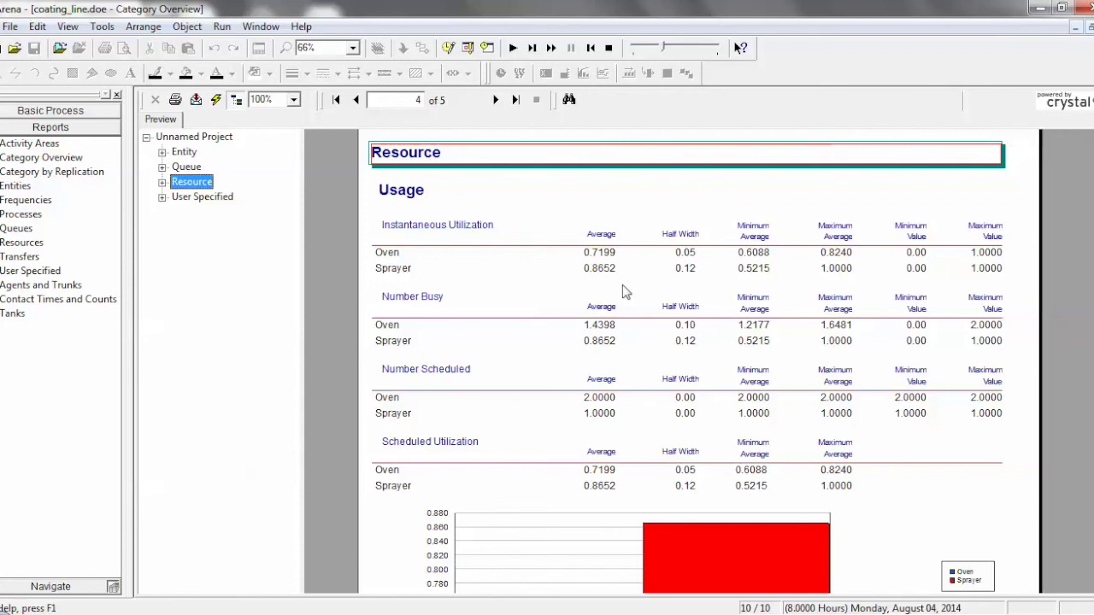
{"action": "key", "text": "Down"}
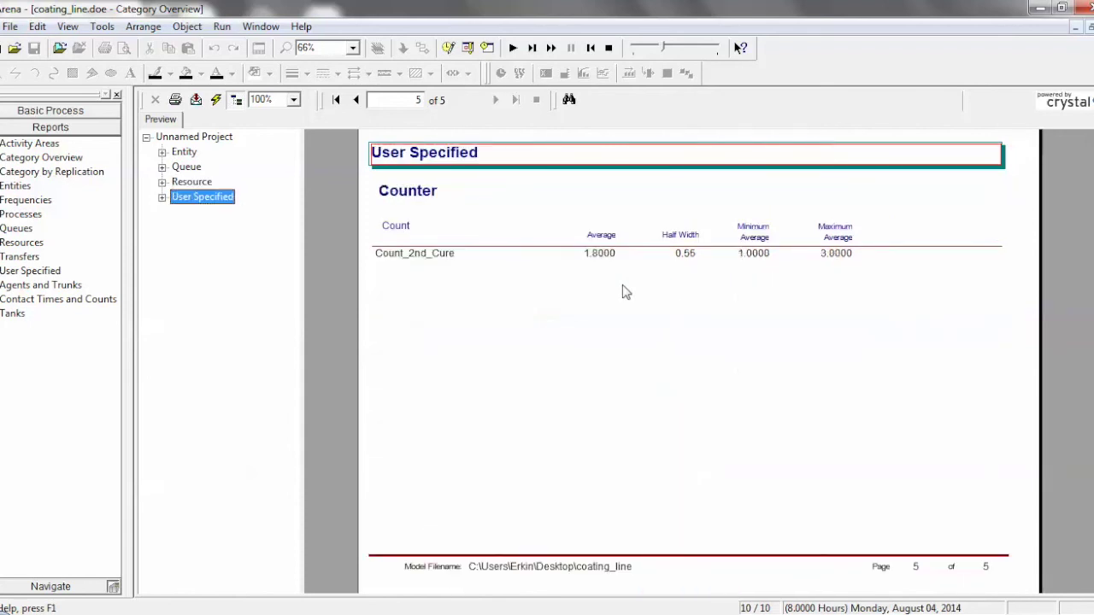
{"action": "key", "text": "Up"}
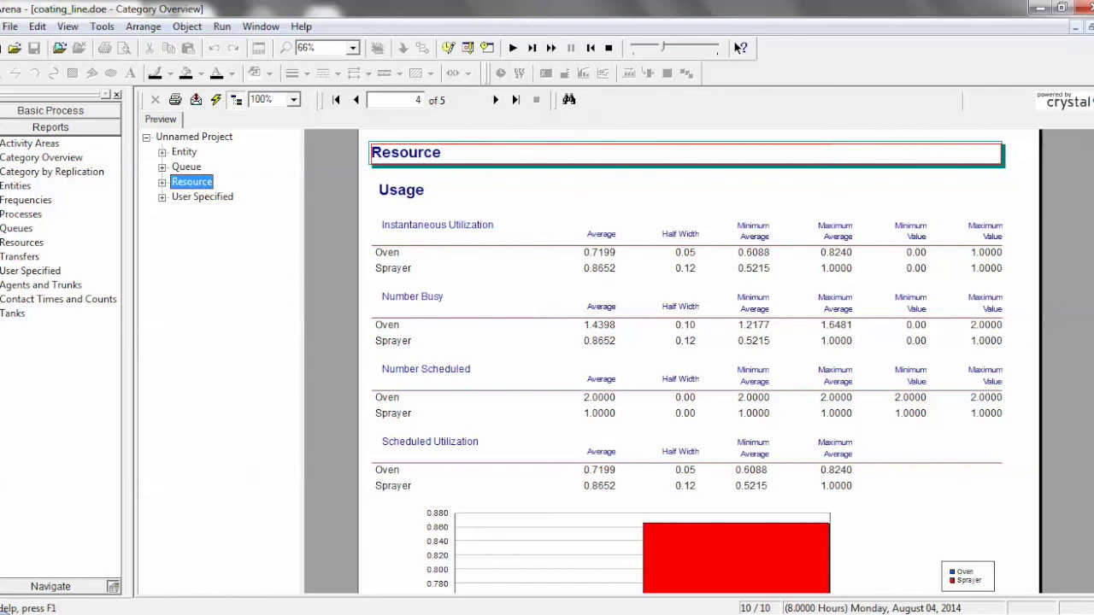
{"action": "scroll", "coordinate": [759, 409], "scroll_direction": "down", "scroll_amount": 4}
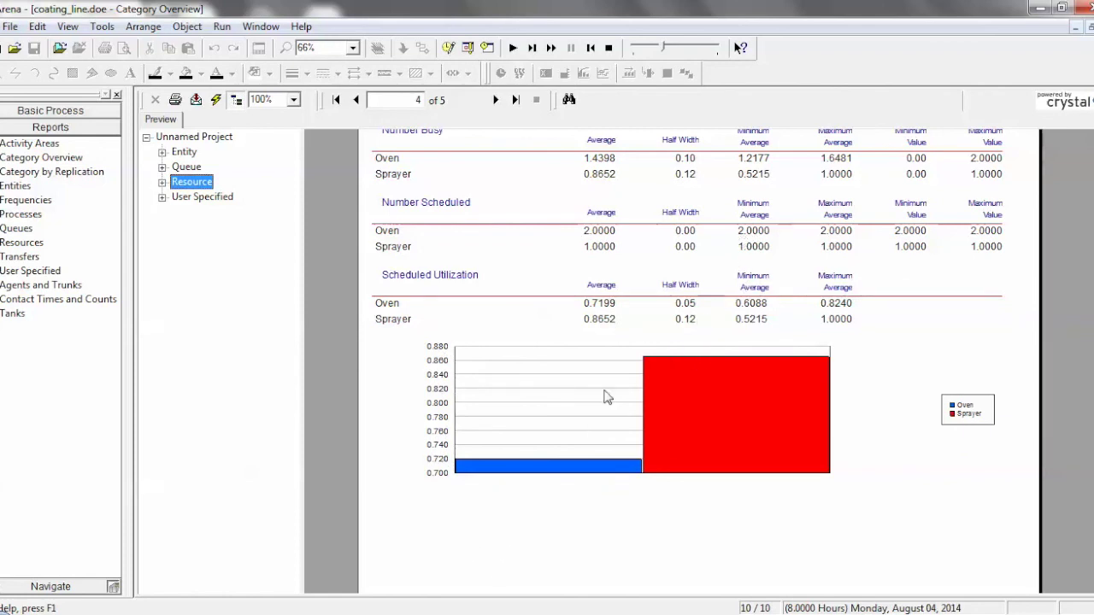
{"action": "left_click", "coordinate": [213, 201]}
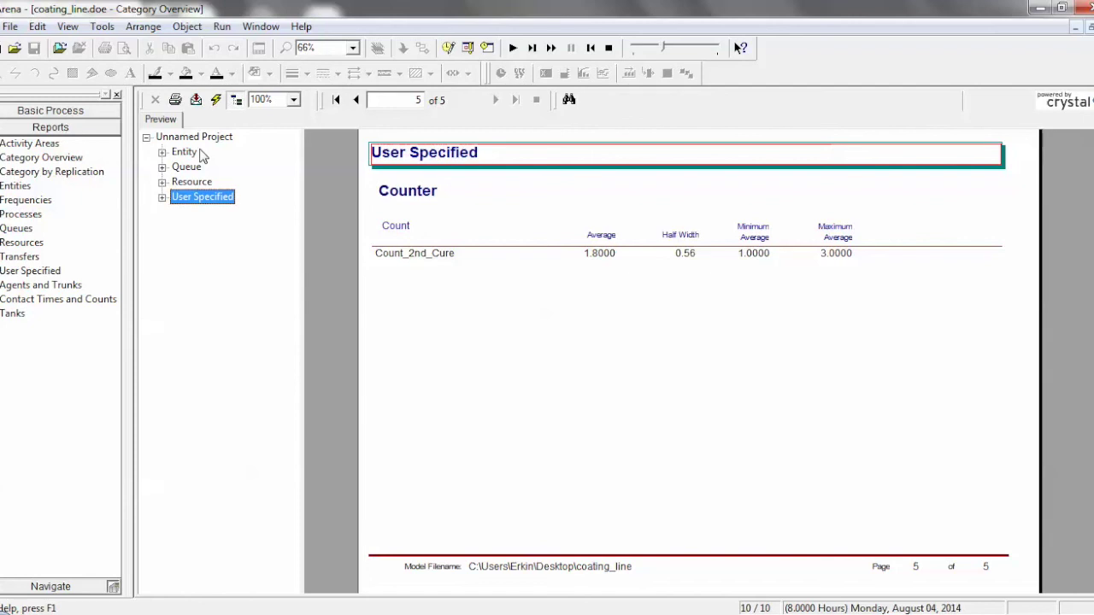
Return to the report's page 1 Key Performance Indicators, with Number Out averaging 4.
{"action": "left_click", "coordinate": [212, 140]}
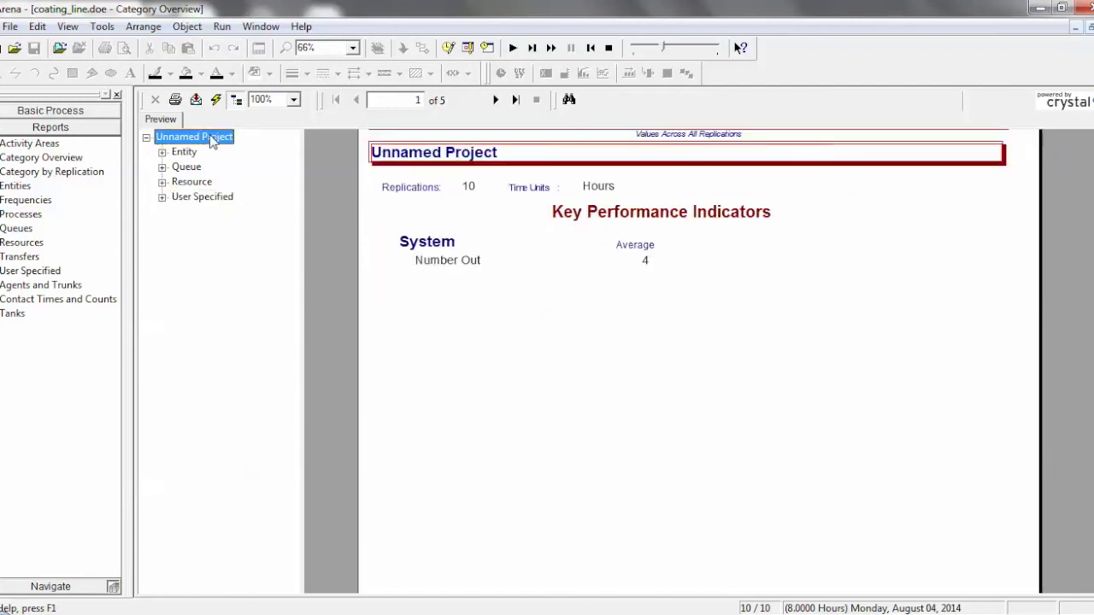